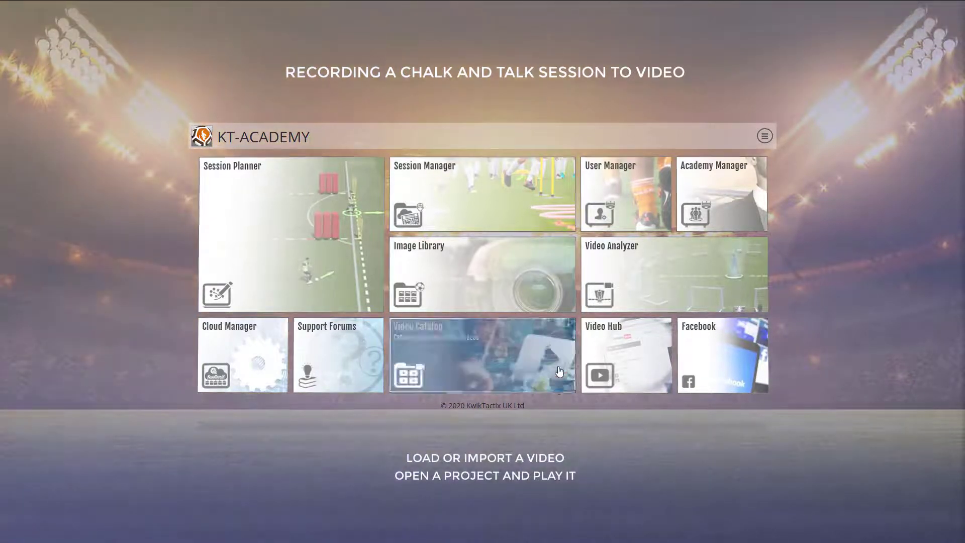
Step: Launch Video Analyzer from the portal and open the project Tutorial Project 2.ktv from My Projects
{"action": "left_click", "coordinate": [608, 274]}
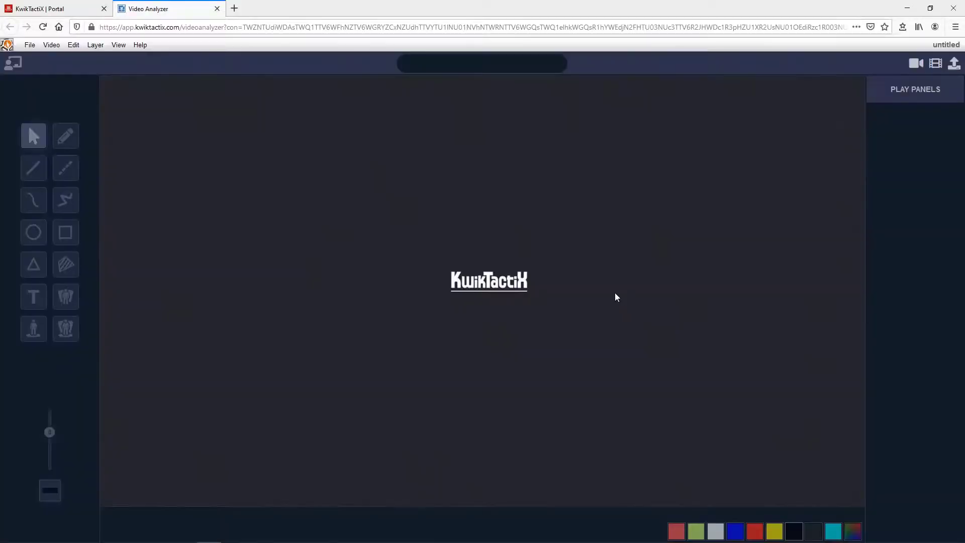
{"action": "left_click", "coordinate": [29, 45]}
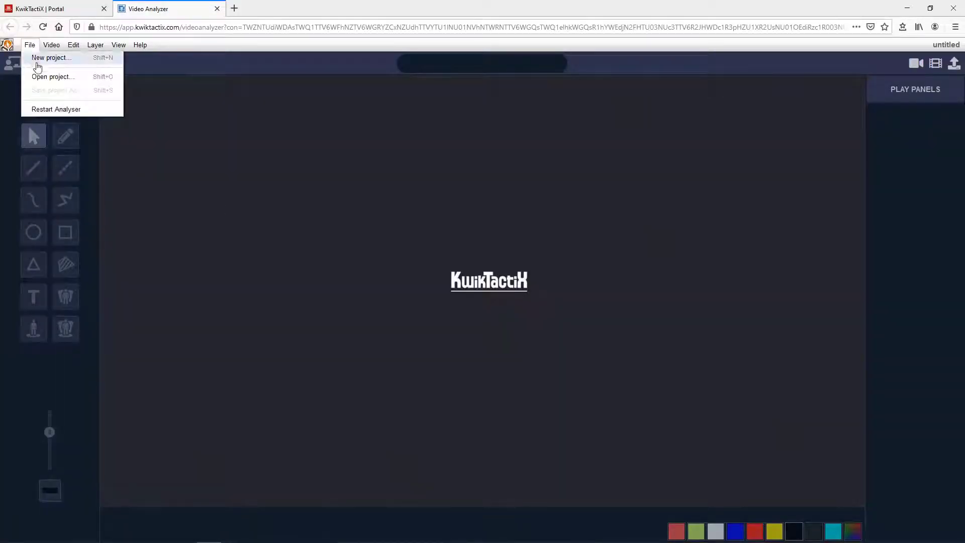
{"action": "left_click", "coordinate": [44, 76]}
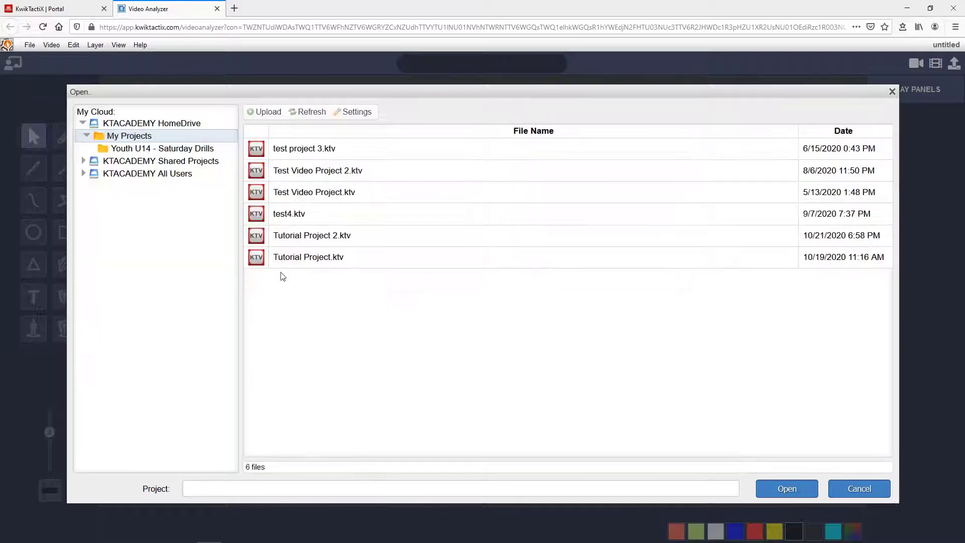
{"action": "double_click", "coordinate": [396, 245]}
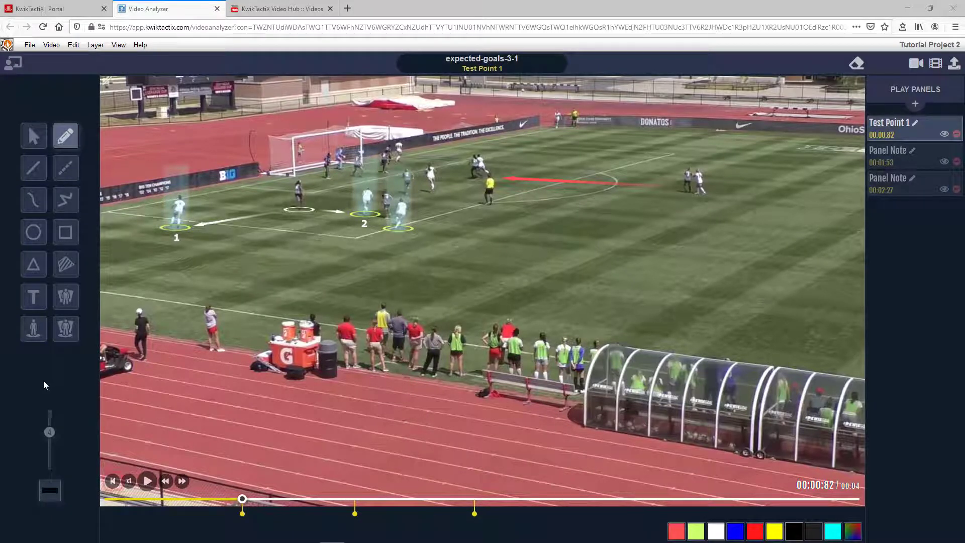
Step: Rewind the video to the start, set the playback speed to x0.3 and play it up to Test Point 1
{"action": "left_click", "coordinate": [113, 482]}
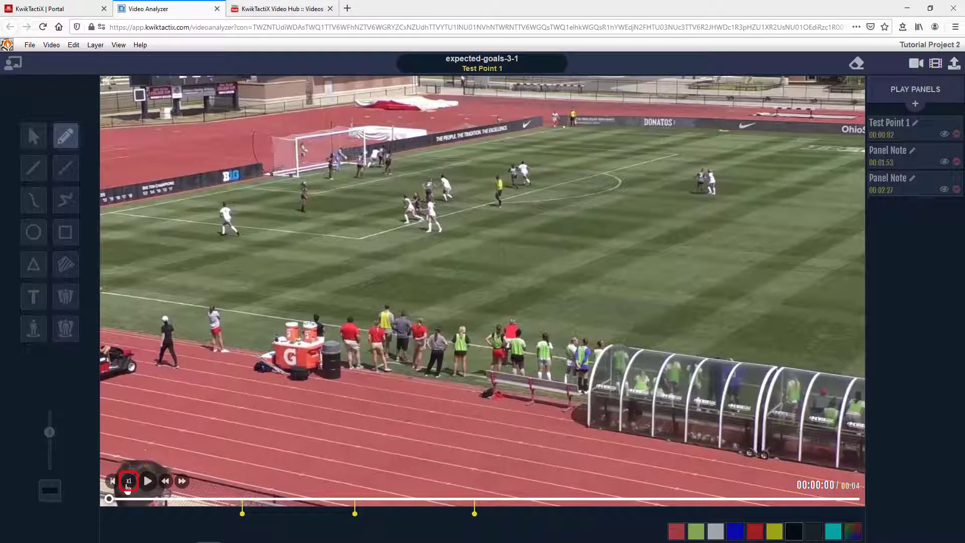
{"action": "mouse_move", "coordinate": [130, 481]}
{"action": "left_click_drag", "start_coordinate": [147, 459], "coordinate": [121, 460]}
{"action": "left_click", "coordinate": [148, 484]}
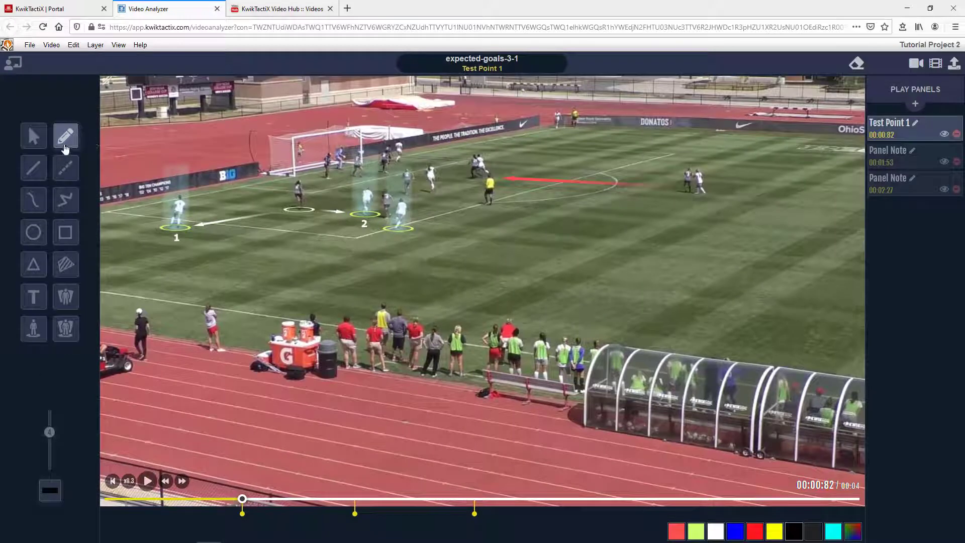
Step: Circle player 1 freehand in black with the pencil at Test Point 1, and resume playback
{"action": "mouse_move", "coordinate": [191, 187]}
{"action": "left_mouse_down"}
{"action": "mouse_move", "coordinate": [147, 197]}
{"action": "mouse_move", "coordinate": [212, 210]}
{"action": "mouse_move", "coordinate": [176, 187]}
{"action": "left_mouse_up"}
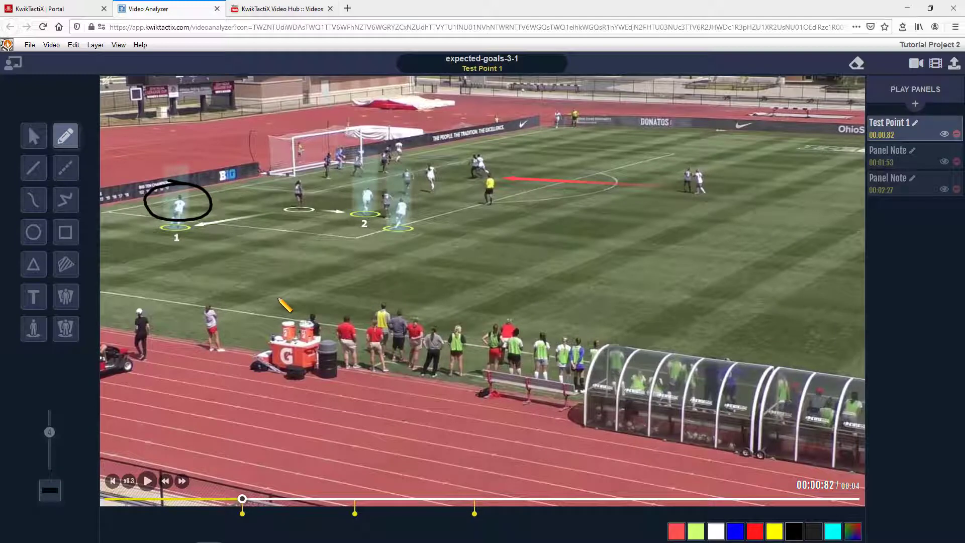
{"action": "left_click", "coordinate": [147, 480]}
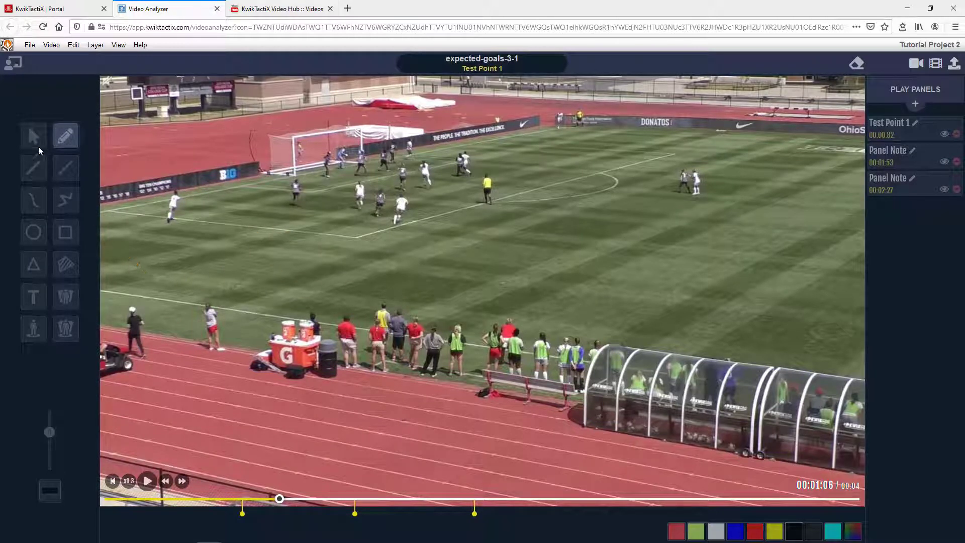
Step: Turn on chalk-and-talk mode, sketch a circle and arrow at the feet of the player nearest the corner, and play past the remaining panel markers
{"action": "left_click", "coordinate": [18, 71]}
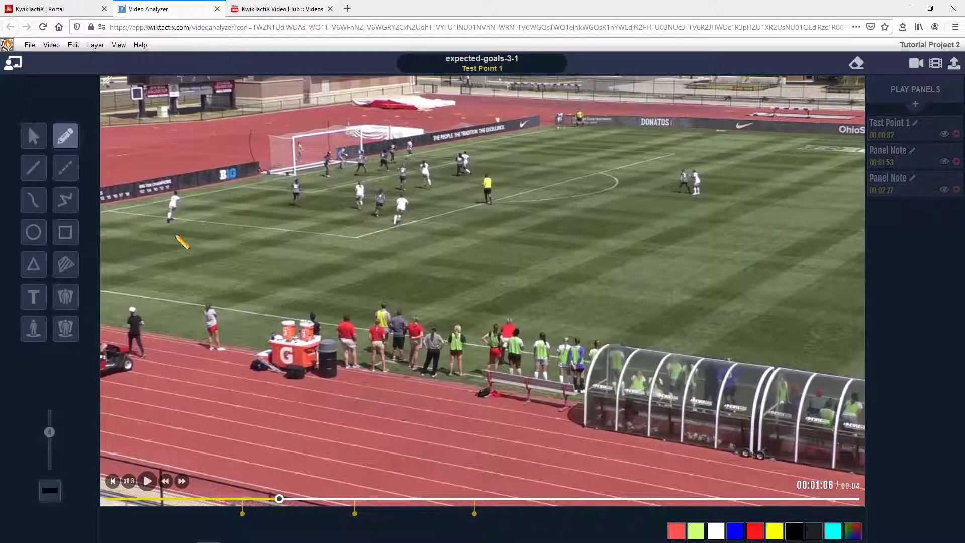
{"action": "mouse_move", "coordinate": [182, 215]}
{"action": "left_mouse_down"}
{"action": "mouse_move", "coordinate": [160, 227]}
{"action": "mouse_move", "coordinate": [181, 224]}
{"action": "mouse_move", "coordinate": [178, 214]}
{"action": "mouse_move", "coordinate": [241, 209]}
{"action": "mouse_move", "coordinate": [221, 205]}
{"action": "mouse_move", "coordinate": [244, 216]}
{"action": "left_mouse_up"}
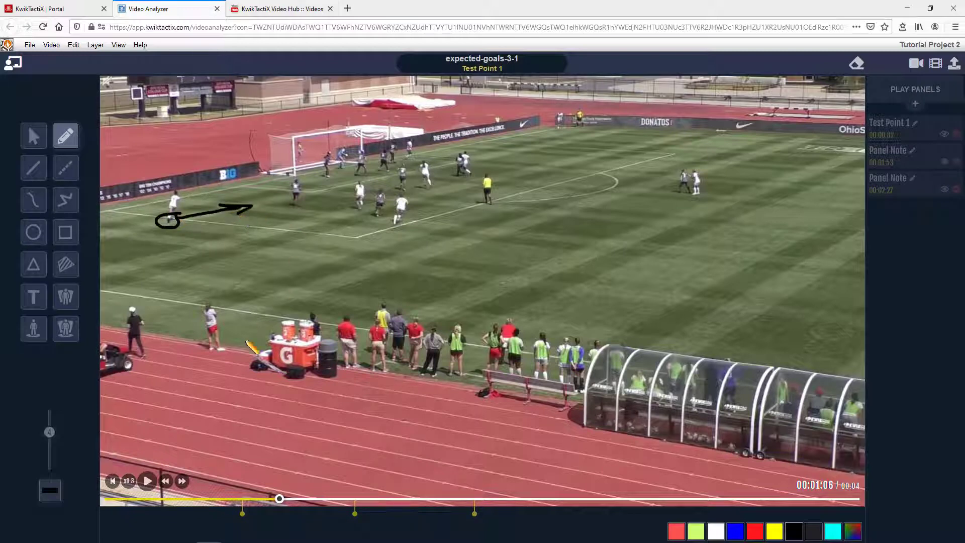
{"action": "left_click", "coordinate": [147, 481]}
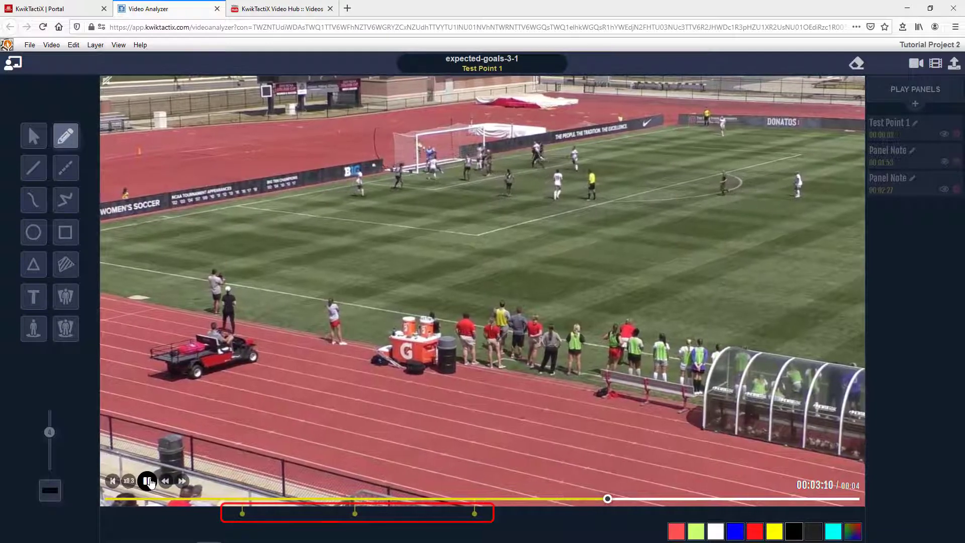
{"action": "left_click", "coordinate": [147, 481]}
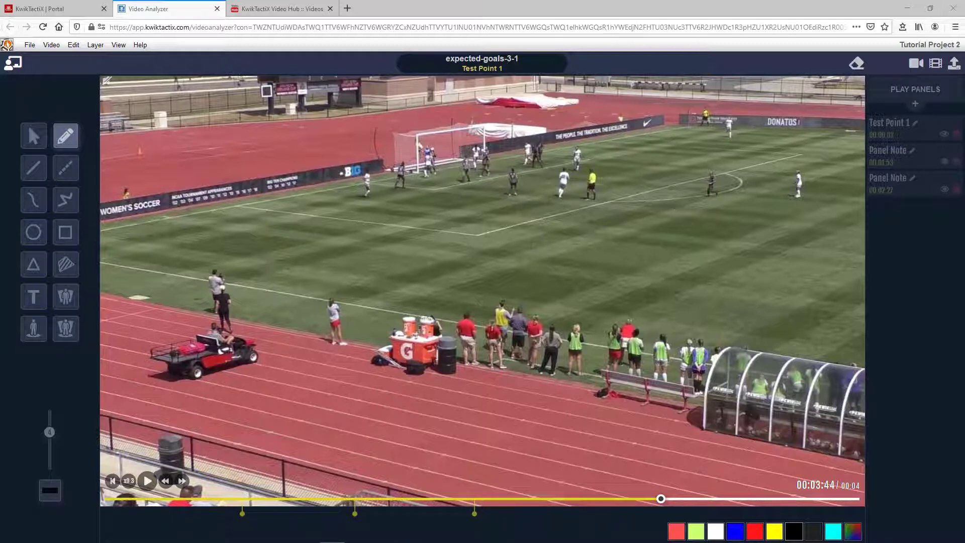
Step: Turn off chalk-and-talk mode and jump to the Test Point 1 marker on the timeline
{"action": "left_click", "coordinate": [13, 63]}
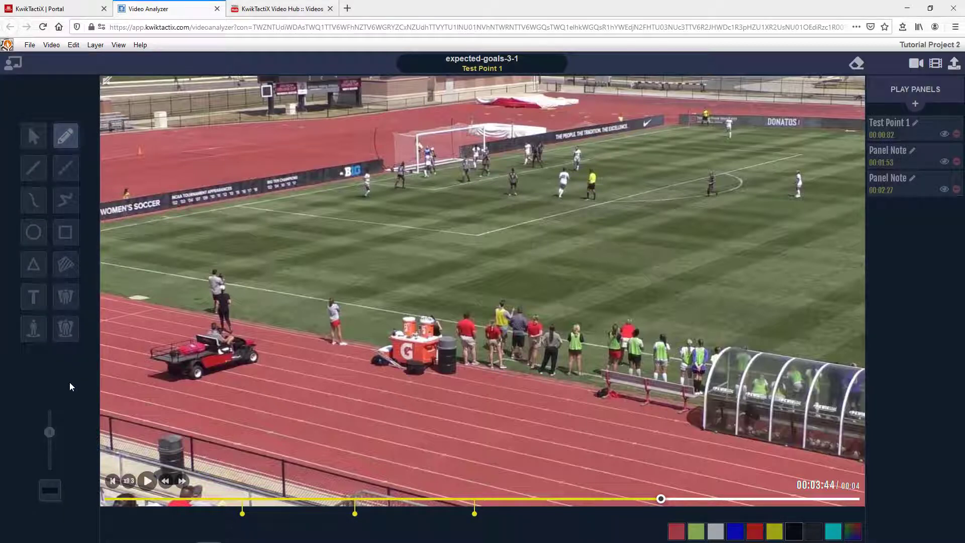
{"action": "left_click", "coordinate": [243, 513]}
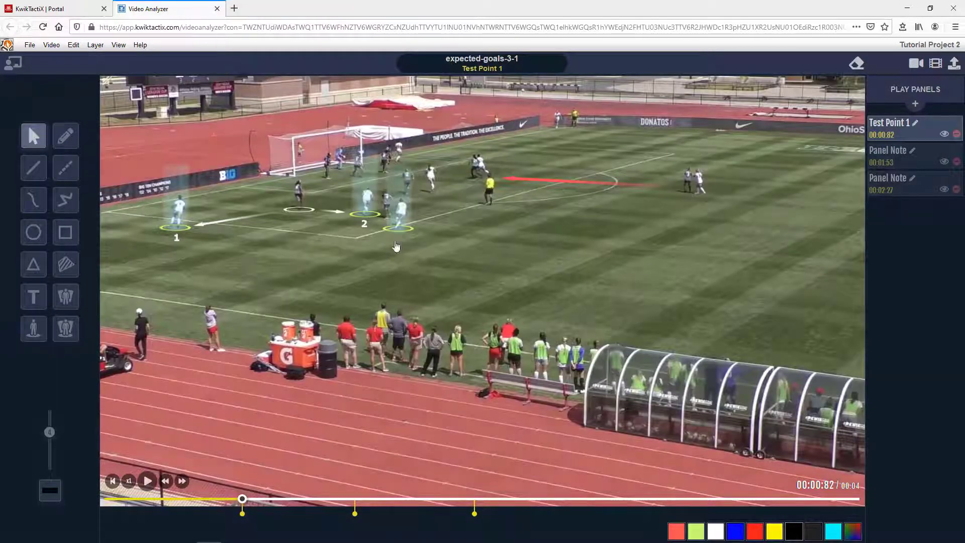
Step: Open the Screen Recorder and choose the Video Analyzer - Mozilla Firefox window as the source to share
{"action": "left_click", "coordinate": [52, 45]}
{"action": "left_click", "coordinate": [75, 102]}
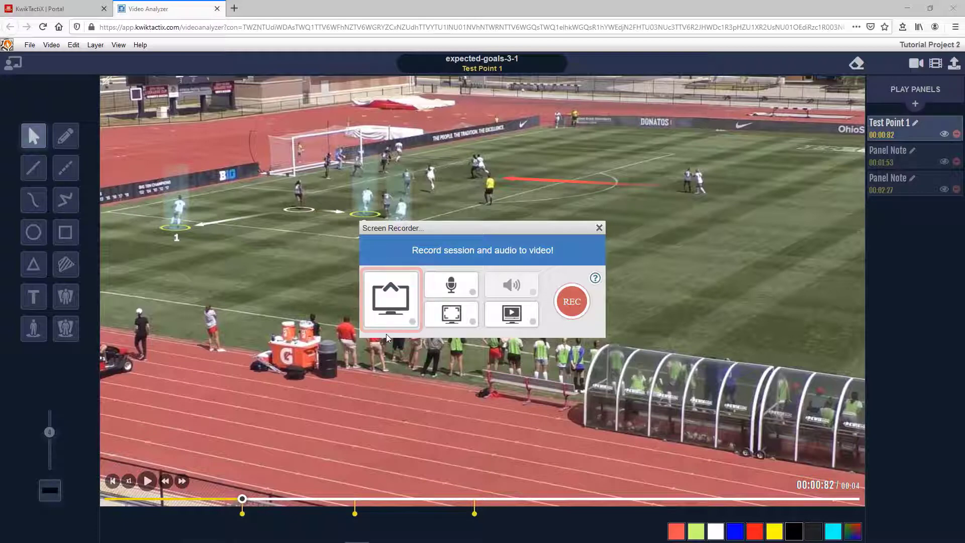
{"action": "left_click", "coordinate": [398, 305]}
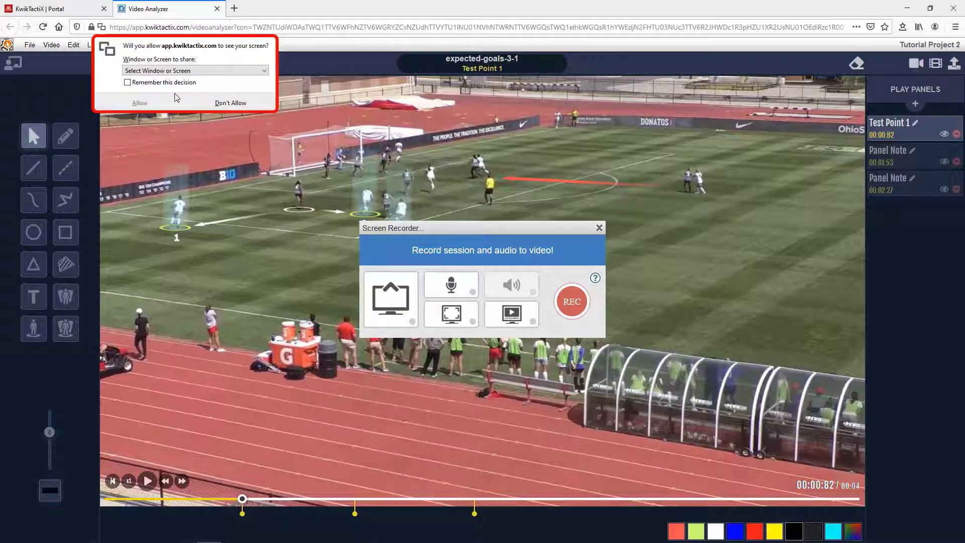
{"action": "left_click", "coordinate": [200, 75]}
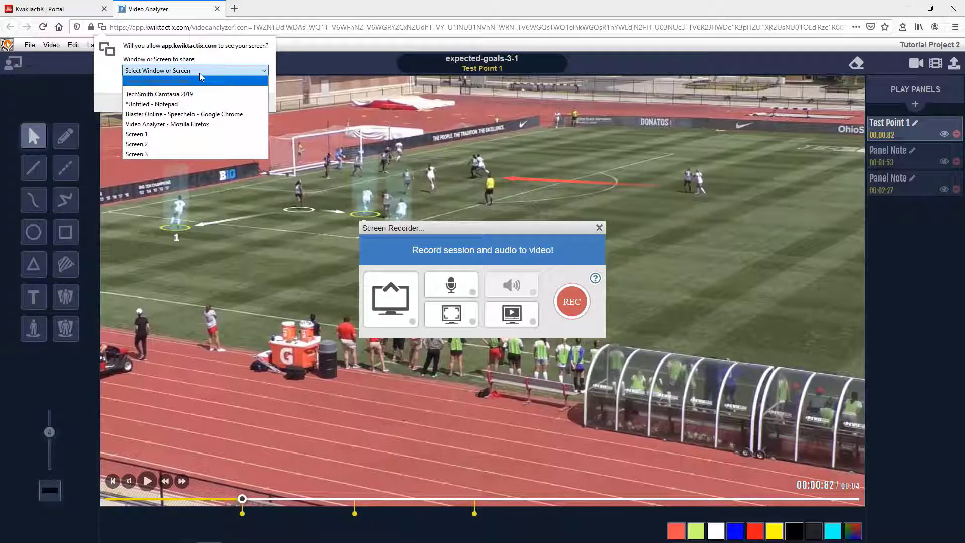
{"action": "left_click", "coordinate": [165, 136]}
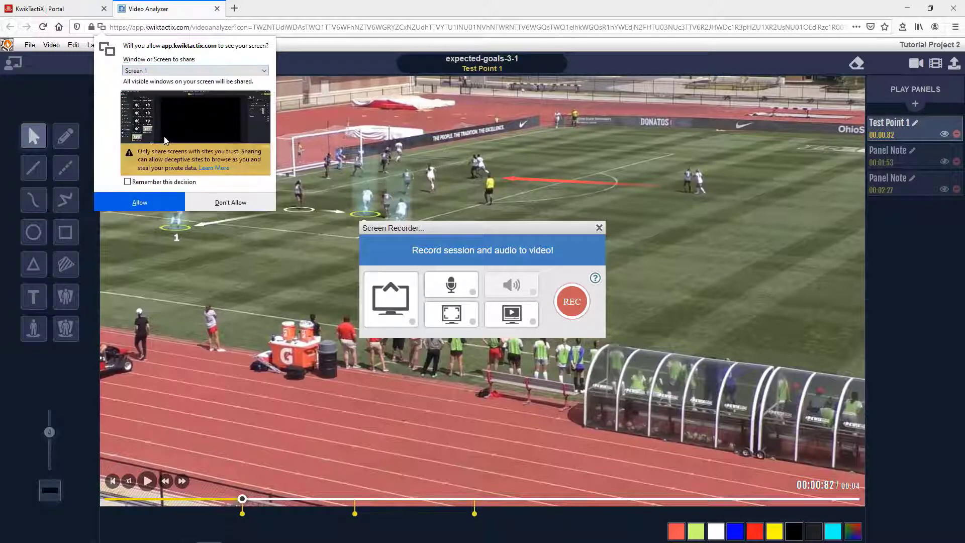
{"action": "left_click", "coordinate": [184, 74]}
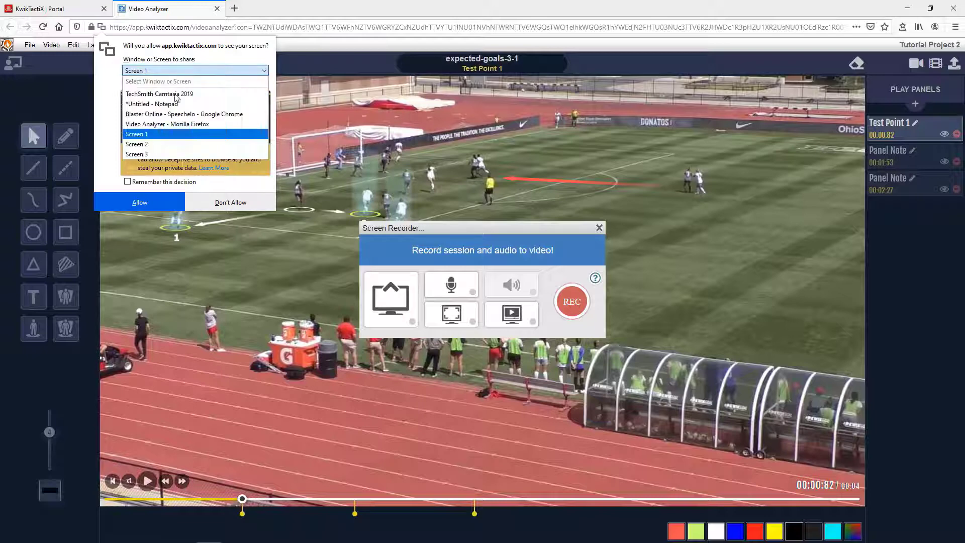
{"action": "left_click", "coordinate": [164, 152]}
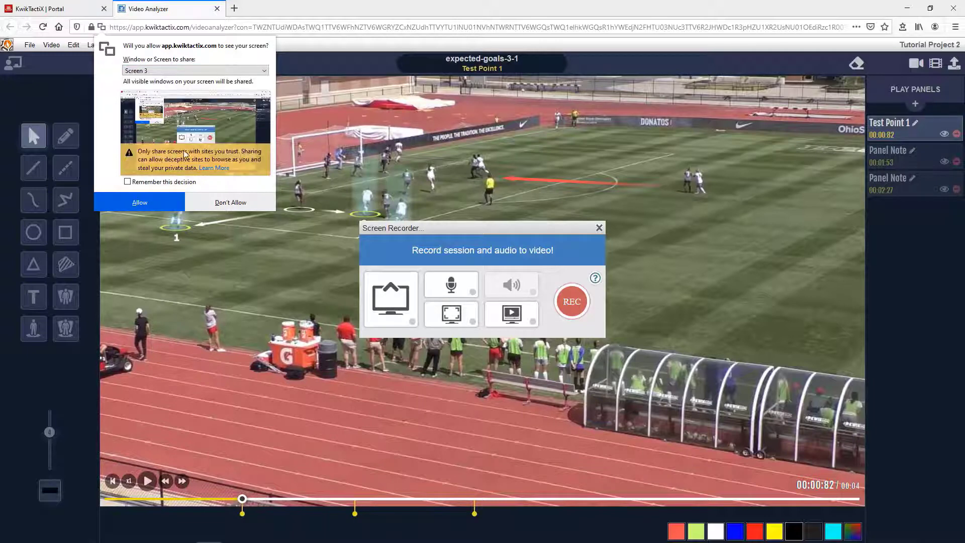
{"action": "left_click", "coordinate": [181, 72]}
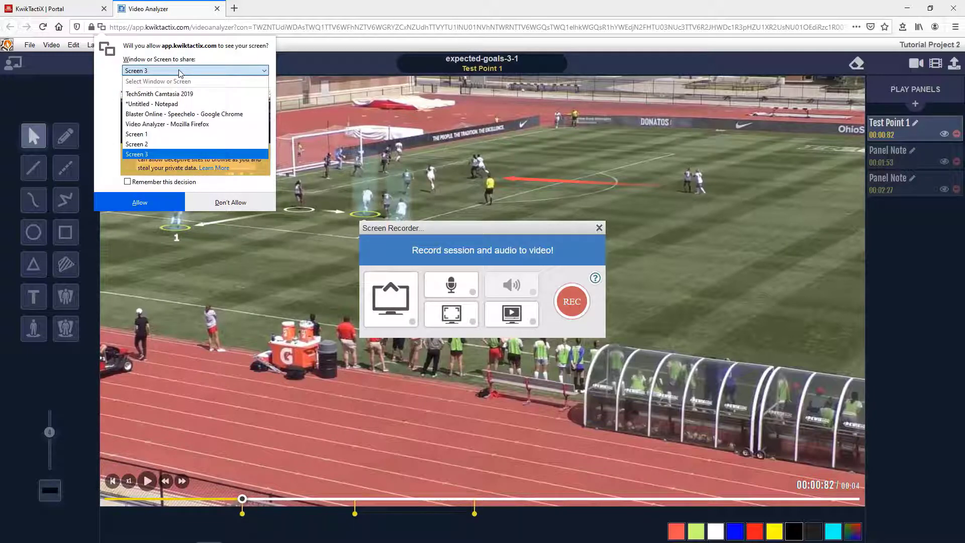
{"action": "left_click", "coordinate": [169, 125]}
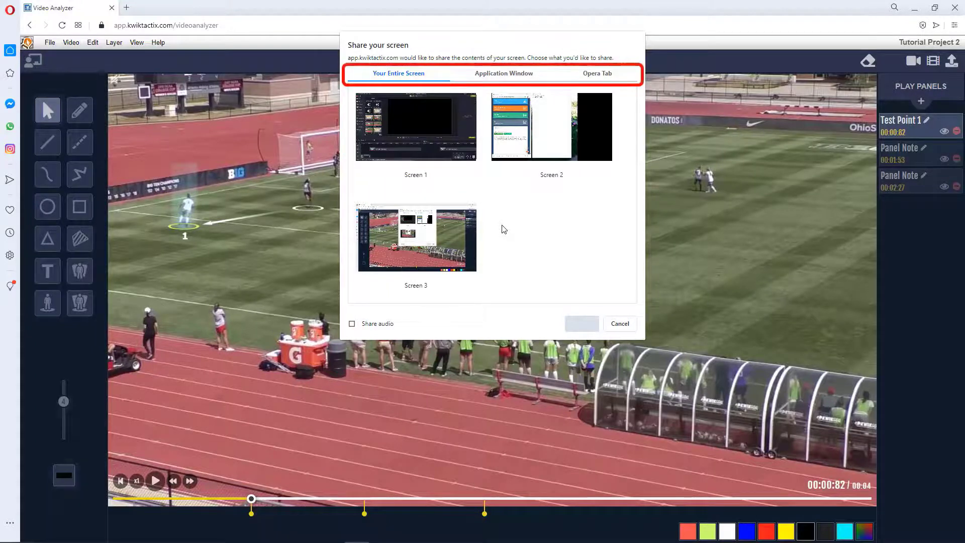
Step: In Opera, share the Video Analyzer - Opera application window with the screen recorder
{"action": "left_click", "coordinate": [504, 75]}
{"action": "left_click", "coordinate": [598, 74]}
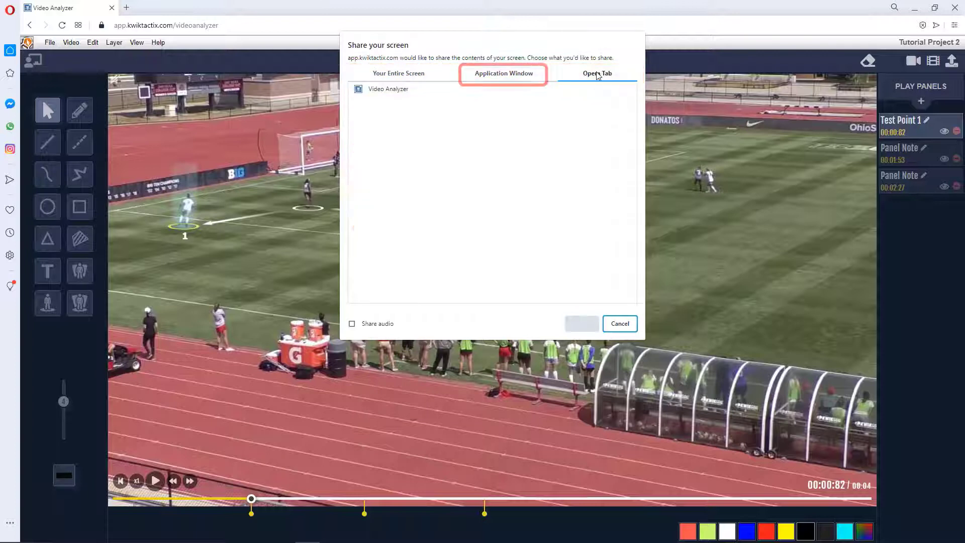
{"action": "left_click", "coordinate": [501, 75]}
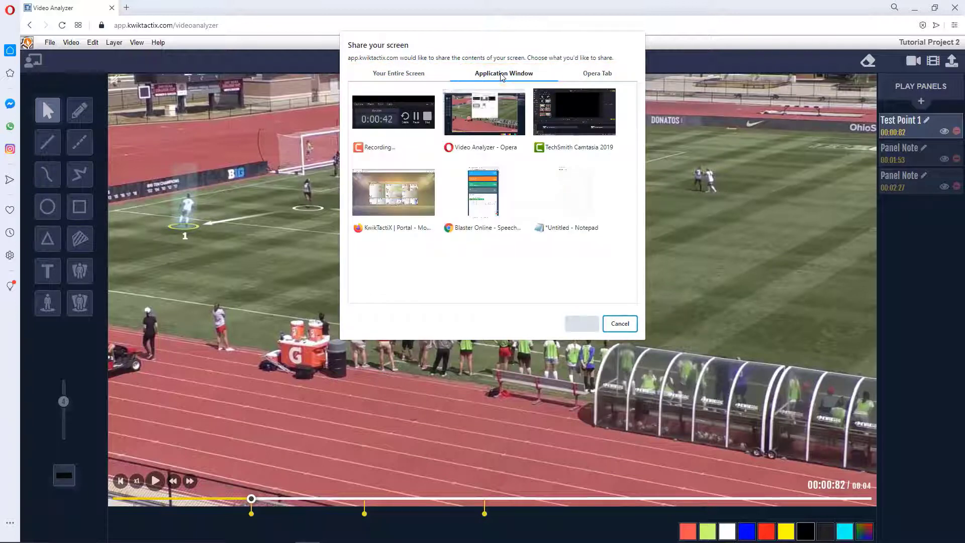
{"action": "left_click", "coordinate": [488, 125]}
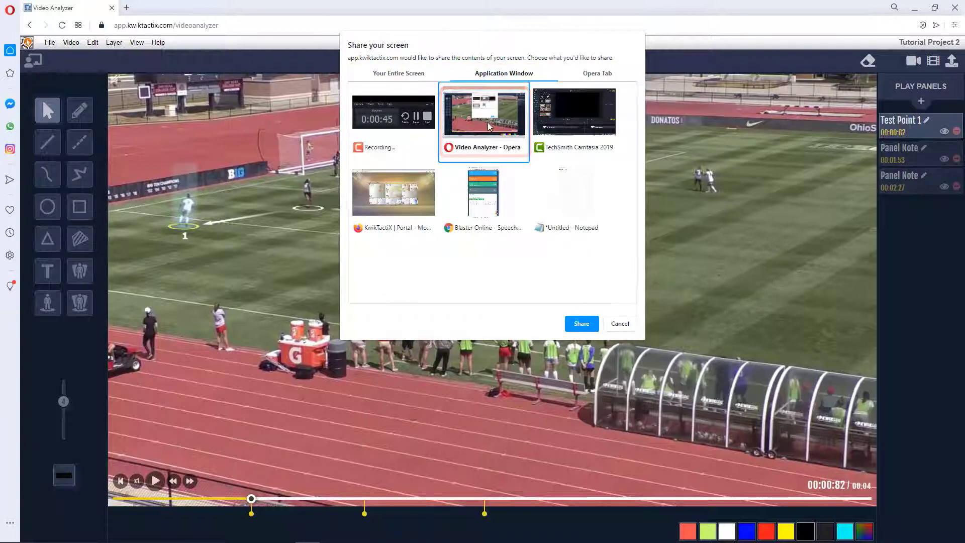
{"action": "left_click", "coordinate": [581, 324]}
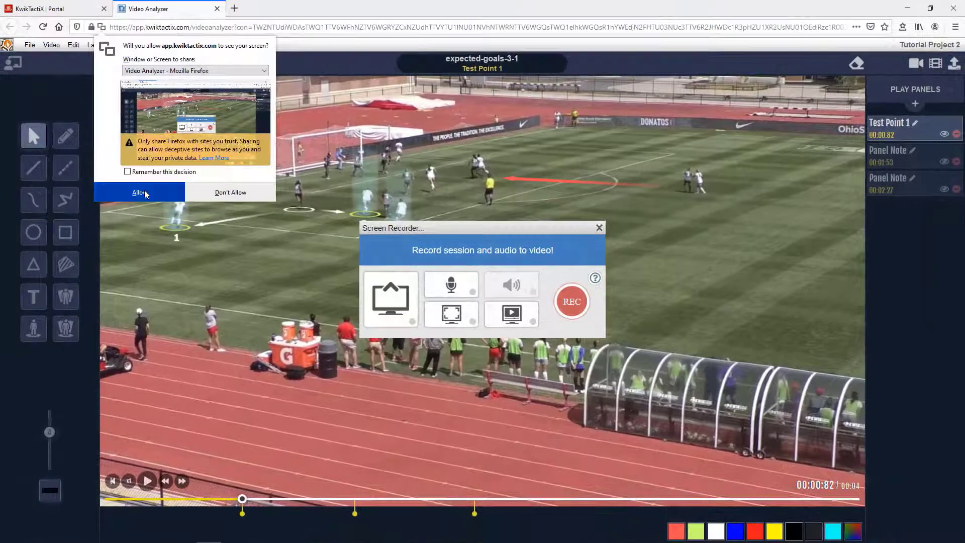
Step: In Firefox, allow sharing of the chosen window and enable the Headset Microphone (Arctis 7 Chat), with the microphone decision remembered
{"action": "left_click", "coordinate": [144, 193]}
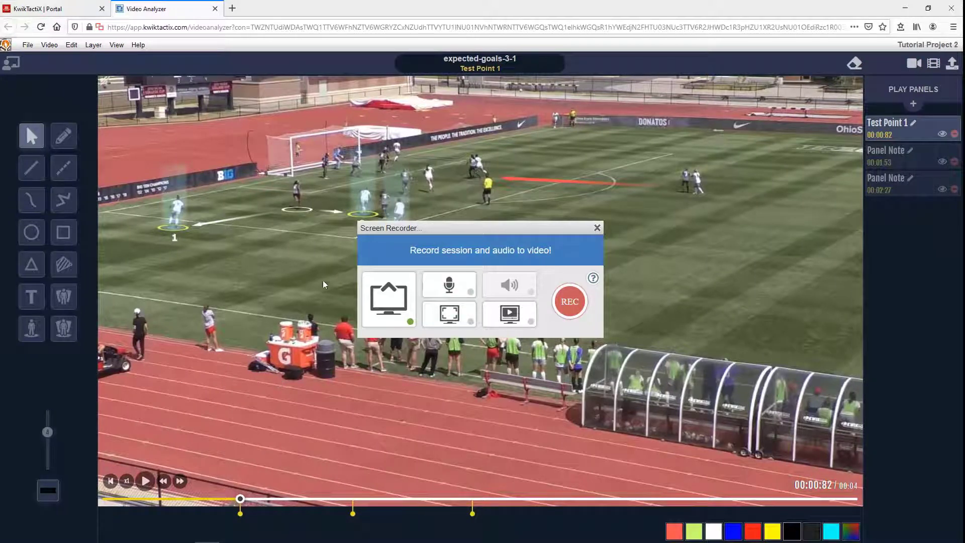
{"action": "left_click", "coordinate": [455, 291]}
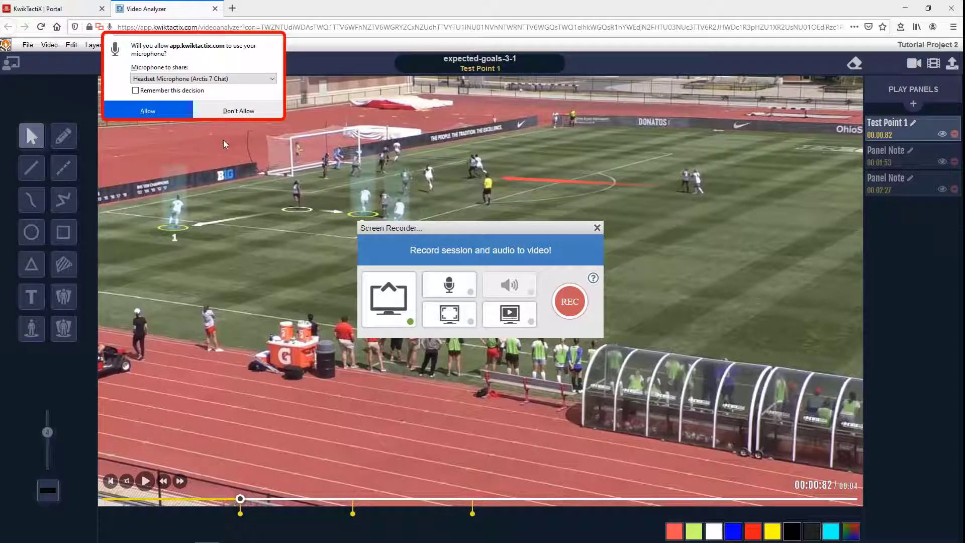
{"action": "left_click", "coordinate": [241, 79]}
{"action": "left_click", "coordinate": [241, 83]}
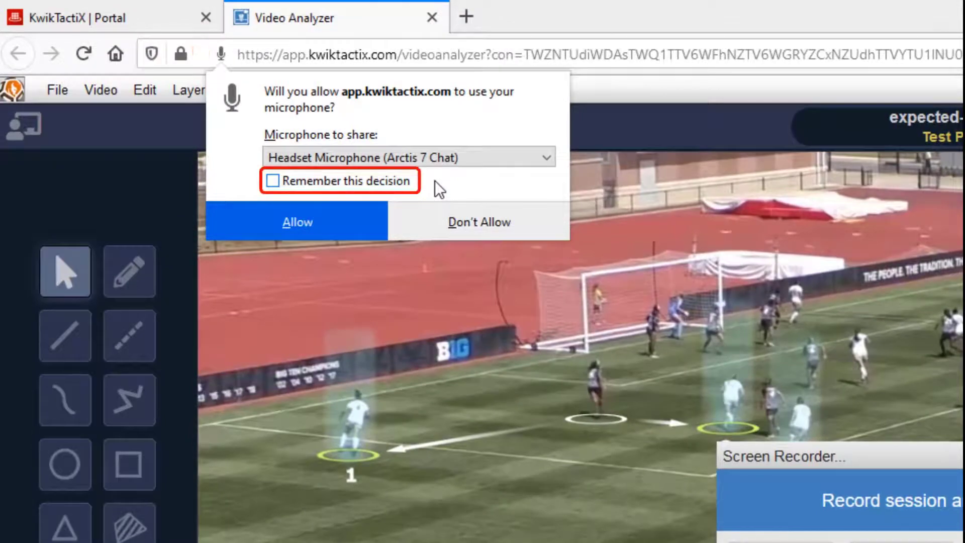
{"action": "left_click", "coordinate": [273, 182]}
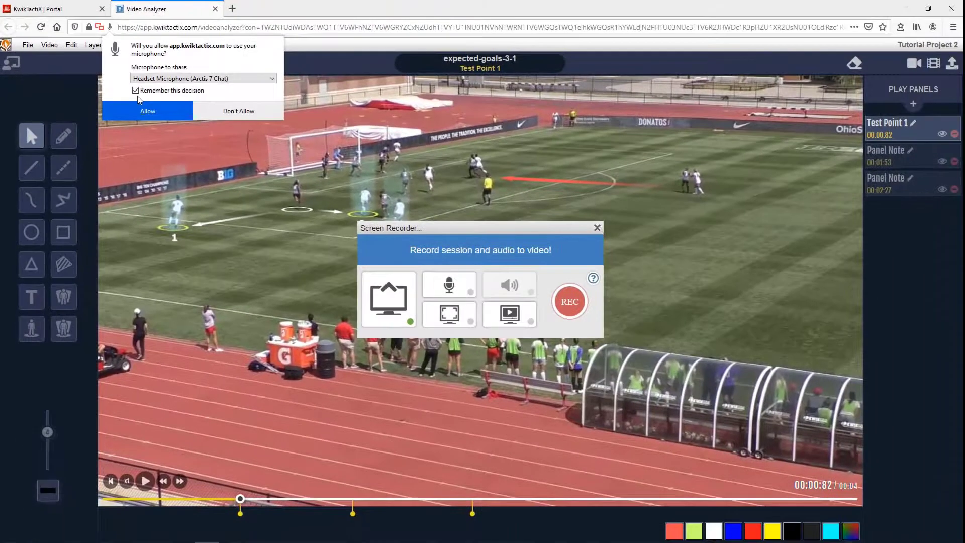
{"action": "left_click", "coordinate": [142, 112]}
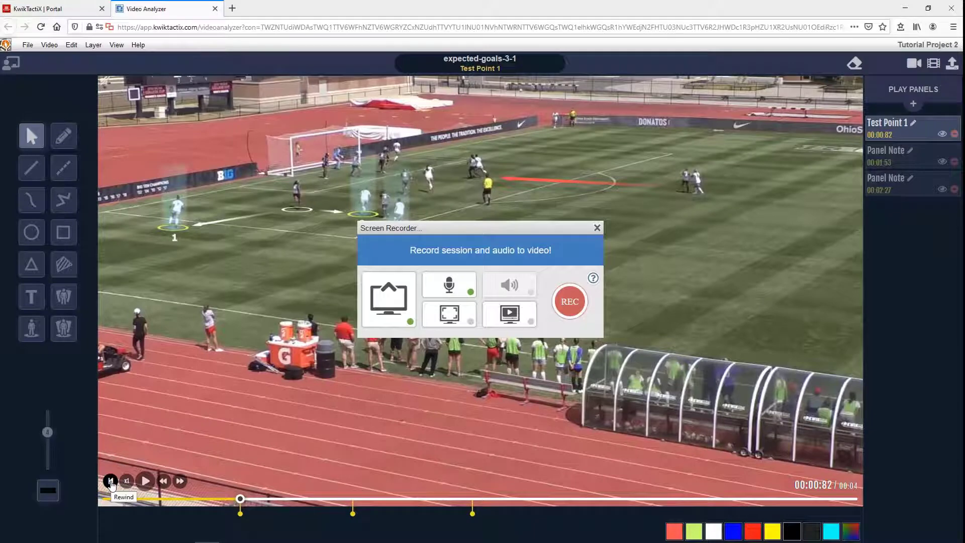
Step: Rewind the video to the start and switch to presentation mode with the player controls hidden
{"action": "left_click", "coordinate": [111, 481]}
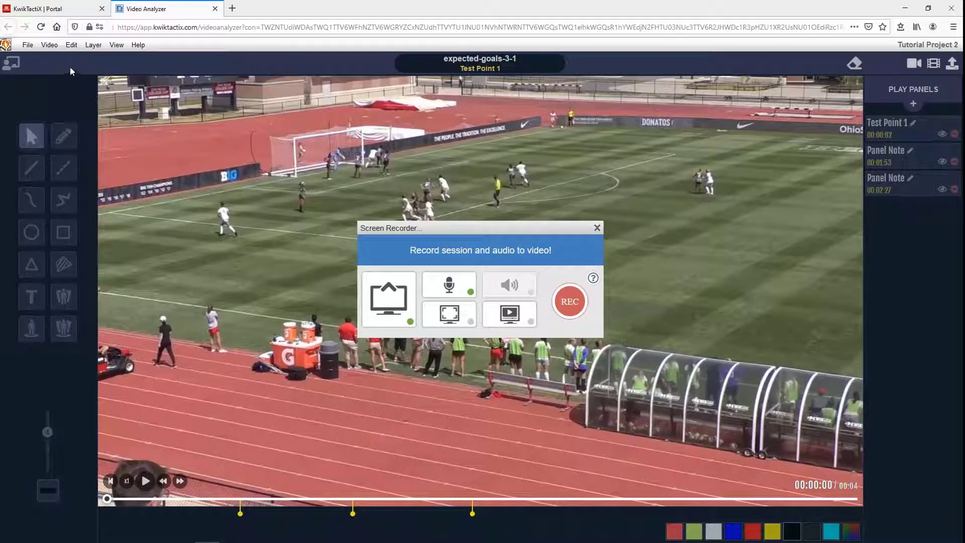
{"action": "left_click", "coordinate": [117, 45]}
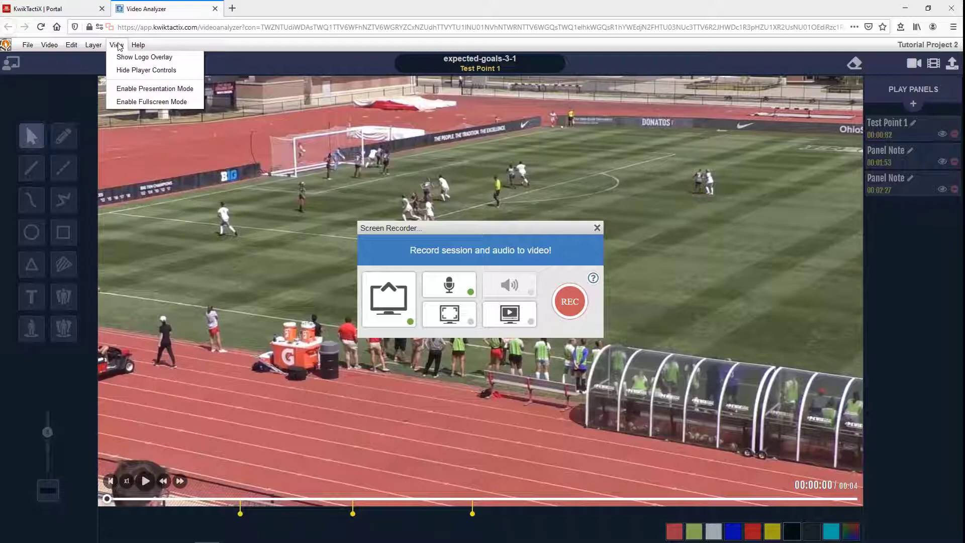
{"action": "left_click", "coordinate": [143, 71]}
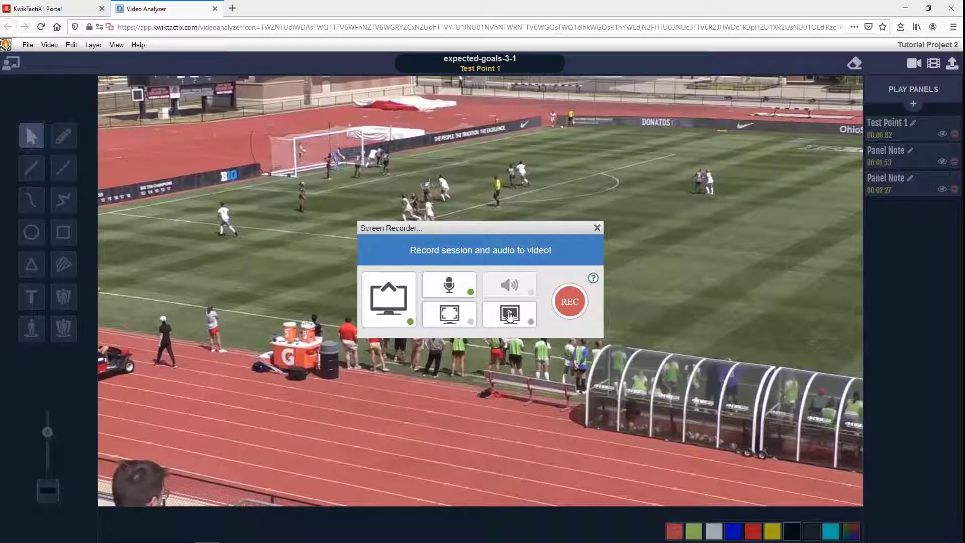
{"action": "left_click", "coordinate": [511, 315]}
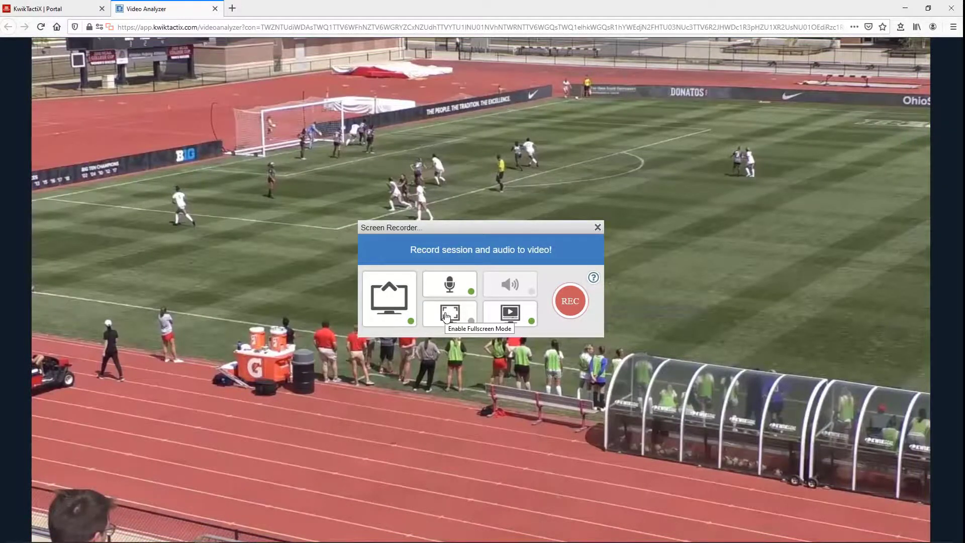
Step: Turn on fullscreen mode for the recording and show the drawing tools with the line thickness set to 4
{"action": "left_click", "coordinate": [446, 315]}
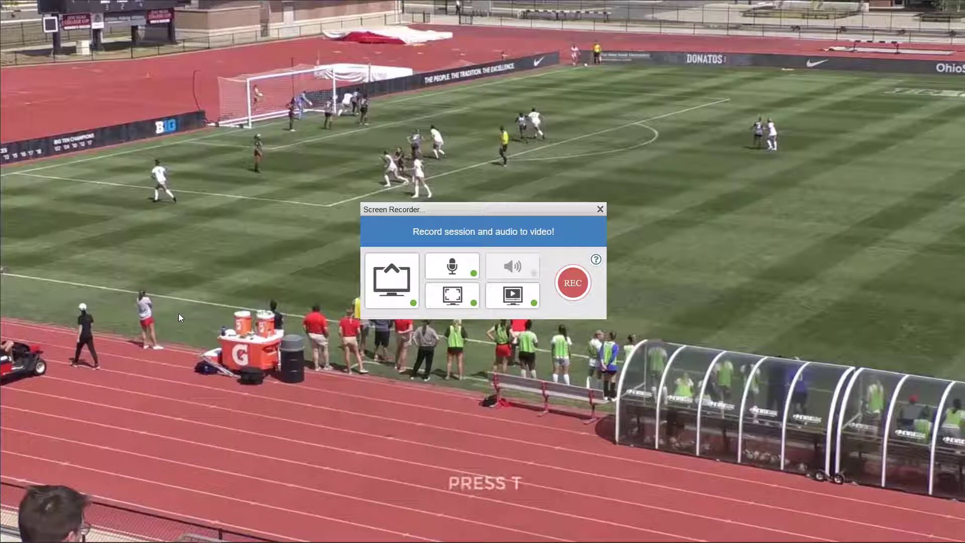
{"action": "key", "text": "t"}
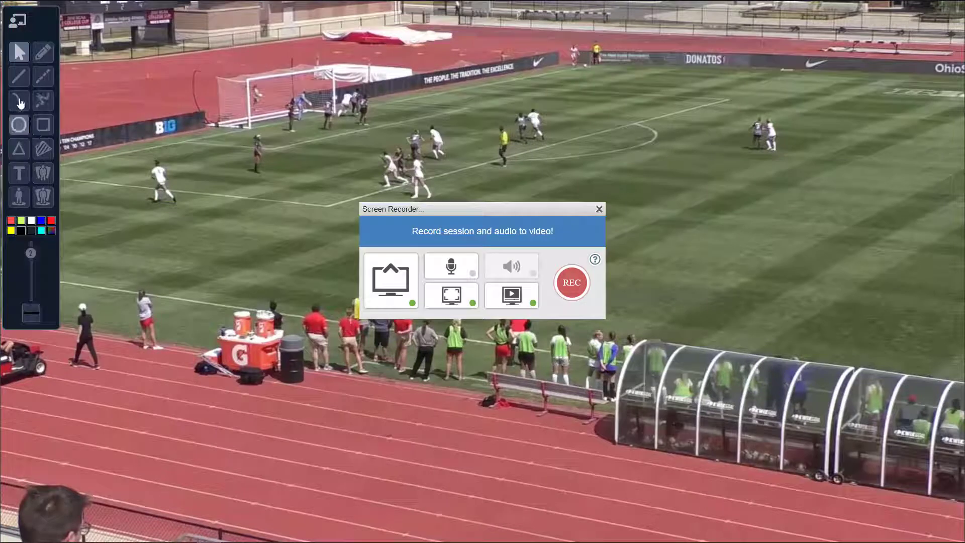
{"action": "left_click_drag", "start_coordinate": [31, 255], "coordinate": [31, 260]}
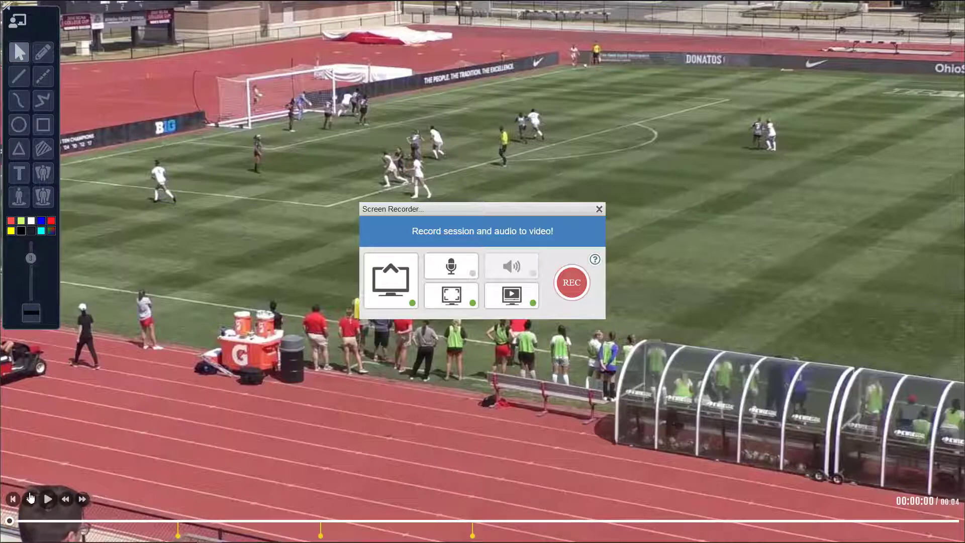
Step: Lower the clip's playback speed and start recording the session
{"action": "left_click", "coordinate": [30, 499]}
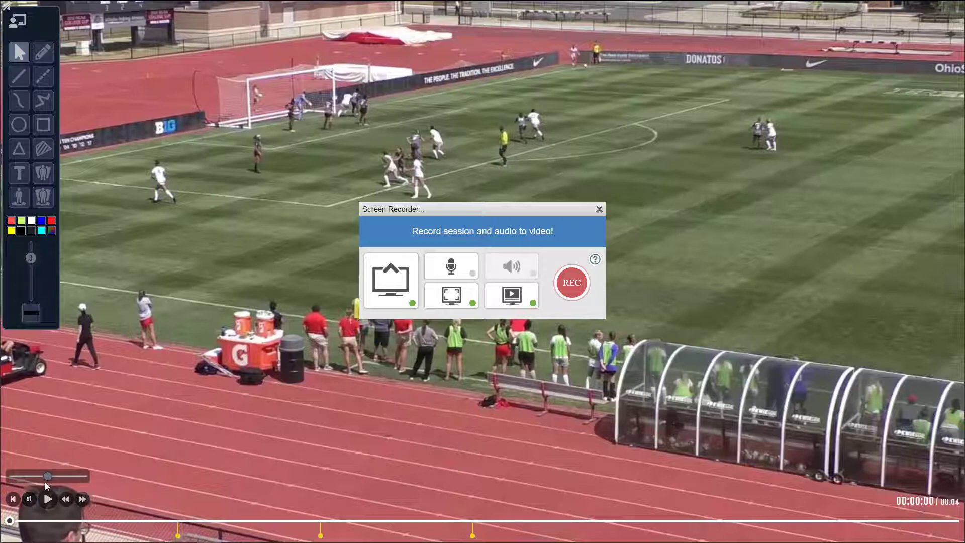
{"action": "left_click_drag", "start_coordinate": [48, 477], "coordinate": [16, 481]}
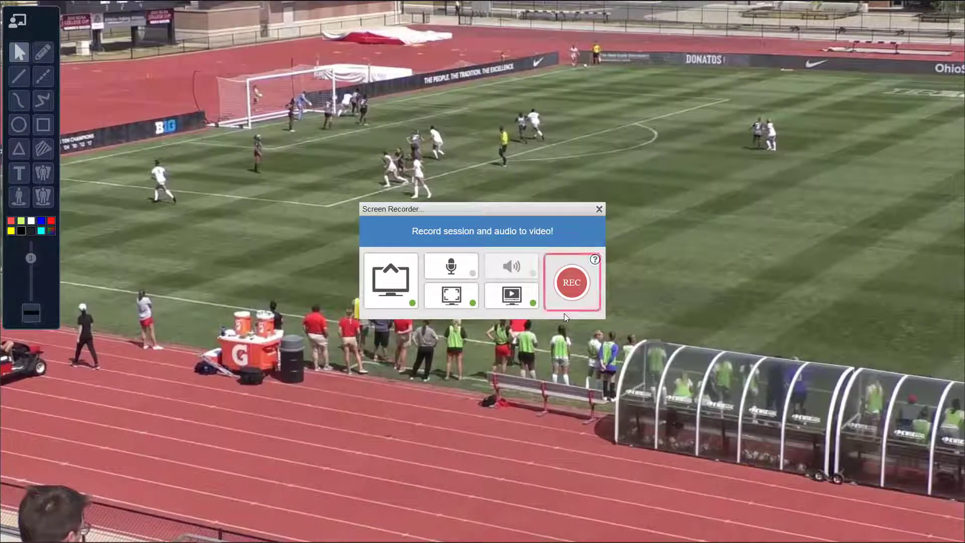
{"action": "left_click", "coordinate": [573, 288]}
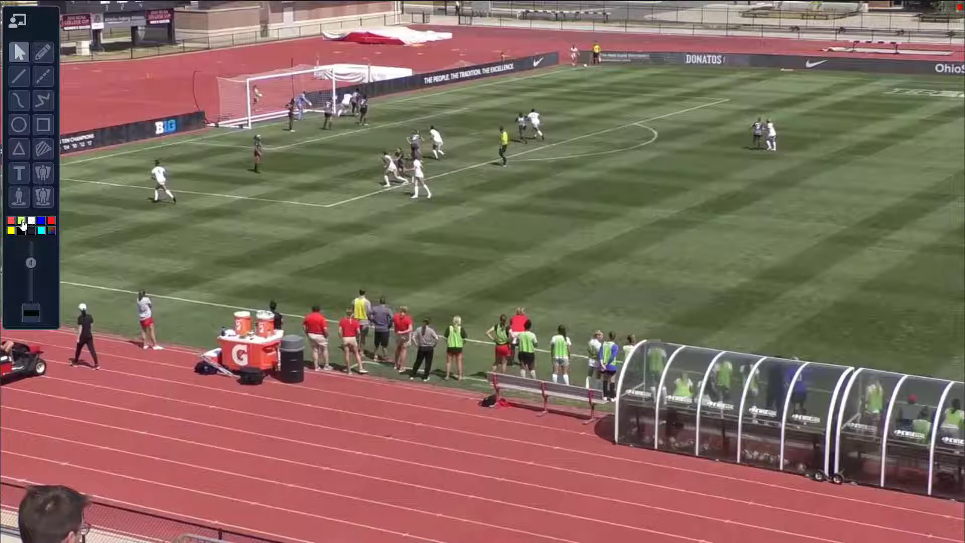
Step: Circle the feet of the wide attacker and the two central attackers in white shirts with yellow-green ellipses
{"action": "left_click", "coordinate": [20, 220]}
{"action": "left_click", "coordinate": [18, 124]}
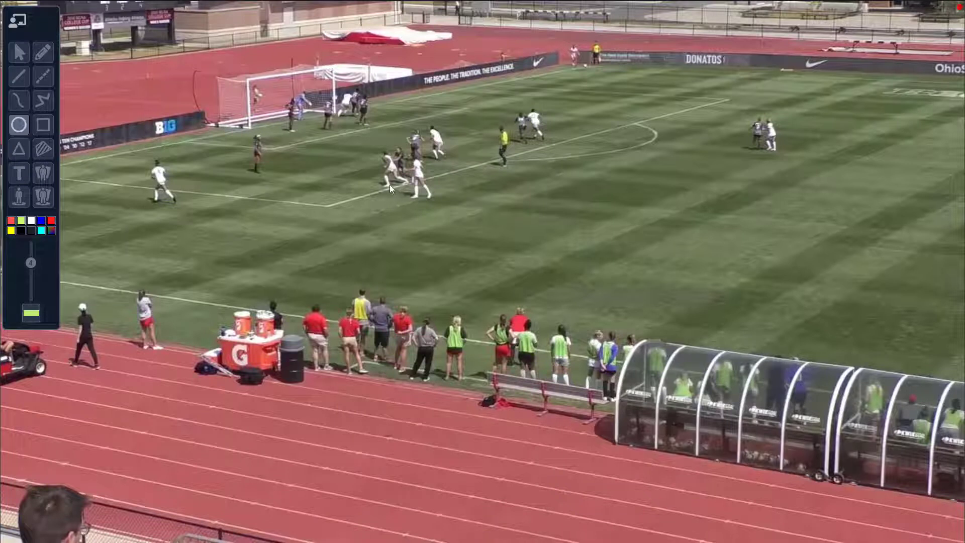
{"action": "left_click_drag", "start_coordinate": [391, 185], "coordinate": [408, 189]}
{"action": "left_click_drag", "start_coordinate": [188, 207], "coordinate": [191, 204]}
Step: Draw white arrows marking the movement of the defender near the wide attacker and of the play in the penalty area
{"action": "left_click", "coordinate": [18, 76]}
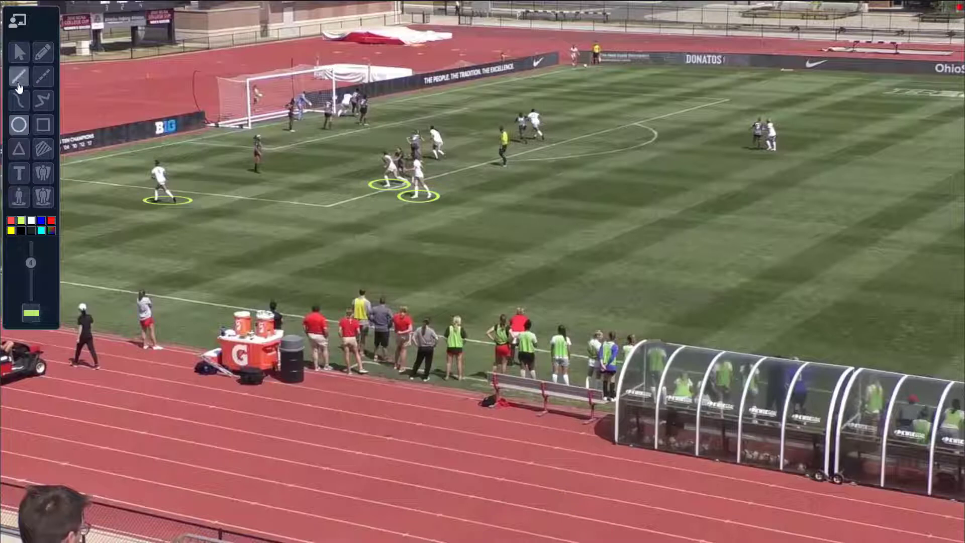
{"action": "left_click", "coordinate": [31, 220]}
{"action": "left_click_drag", "start_coordinate": [248, 179], "coordinate": [248, 180]}
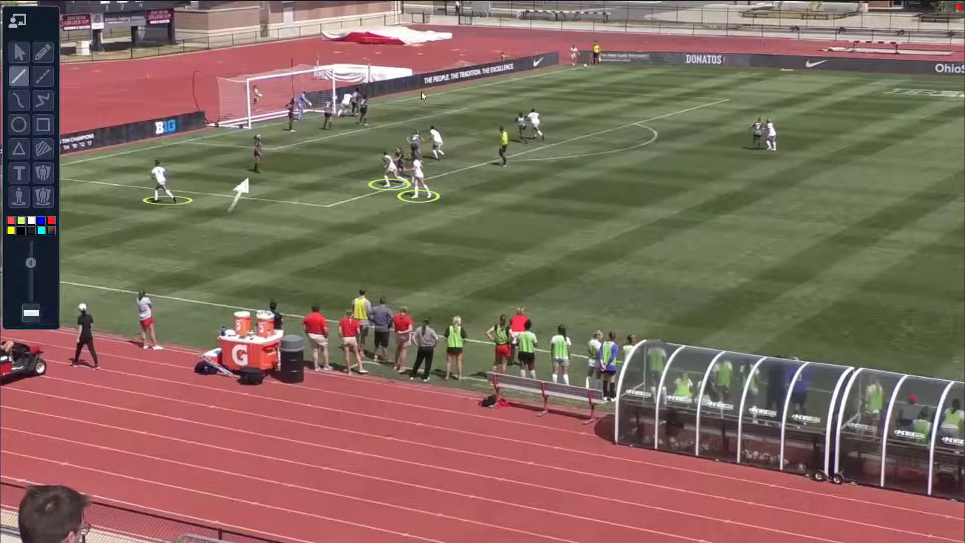
{"action": "left_click_drag", "start_coordinate": [399, 126], "coordinate": [401, 140]}
Step: Play the clip on to the next phase and mark the central attackers' play with a white freehand stroke and a yellow-green arrow
{"action": "key", "text": "space"}
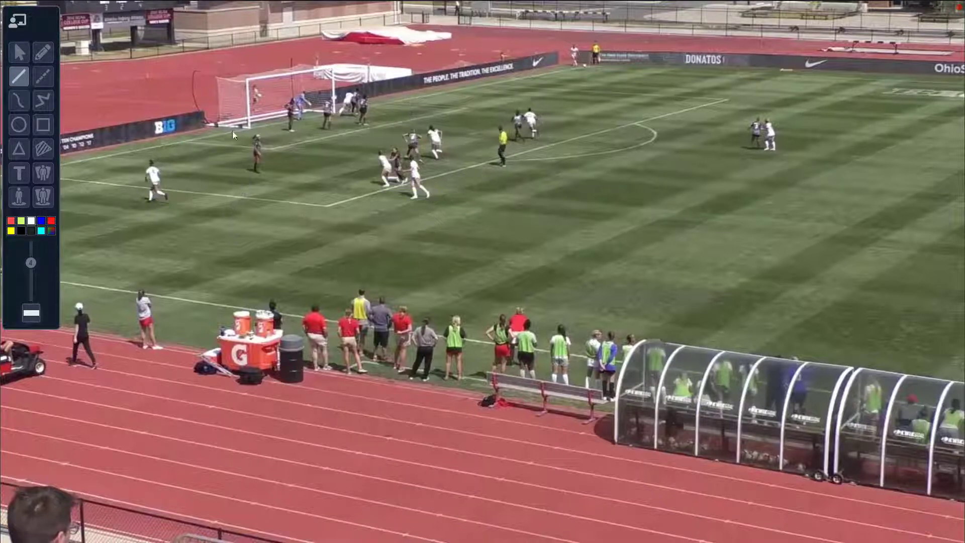
{"action": "left_click", "coordinate": [43, 52]}
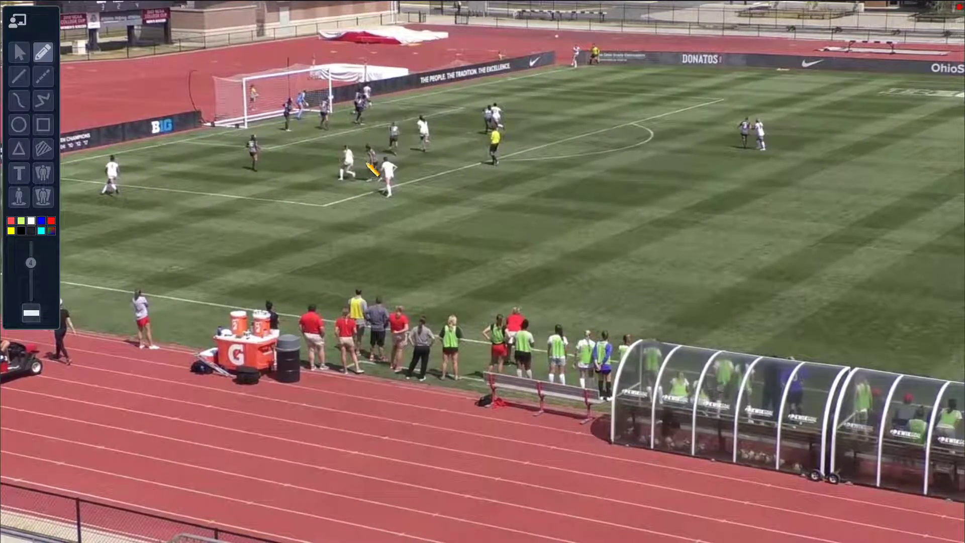
{"action": "left_click_drag", "start_coordinate": [353, 160], "coordinate": [370, 163]}
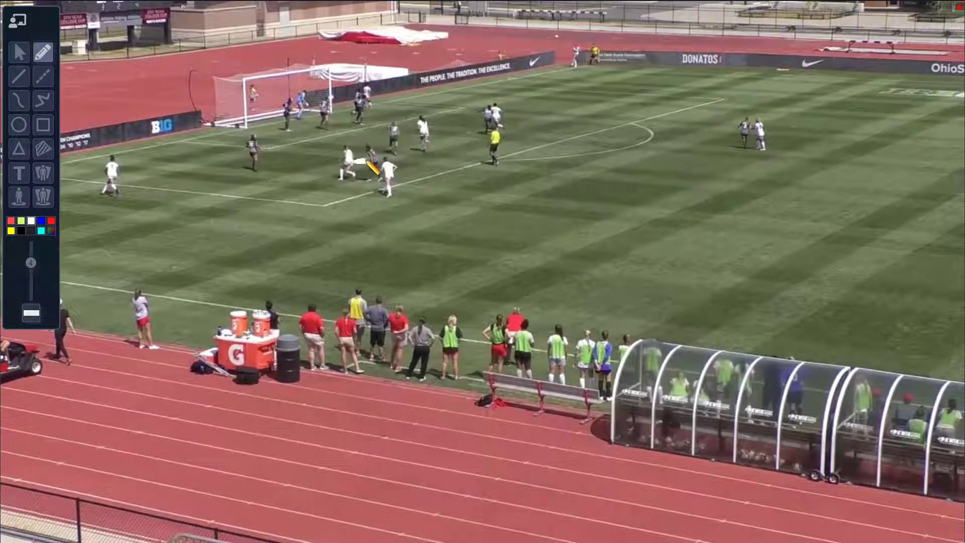
{"action": "left_click", "coordinate": [19, 77]}
{"action": "left_click", "coordinate": [20, 220]}
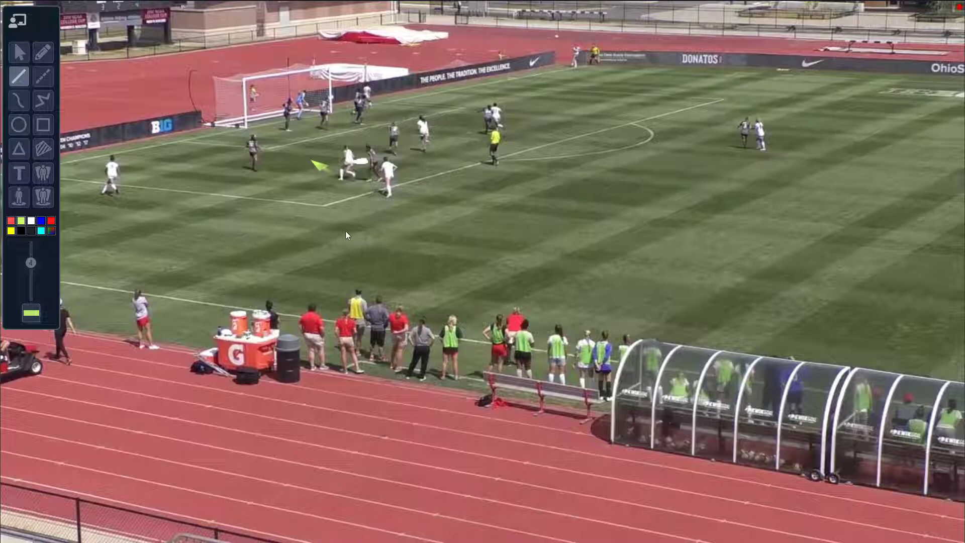
Step: Advance the clip and draw a white arrow towards the central attacker and a yellow-green arrow for the wide attacker's run
{"action": "key", "text": "space"}
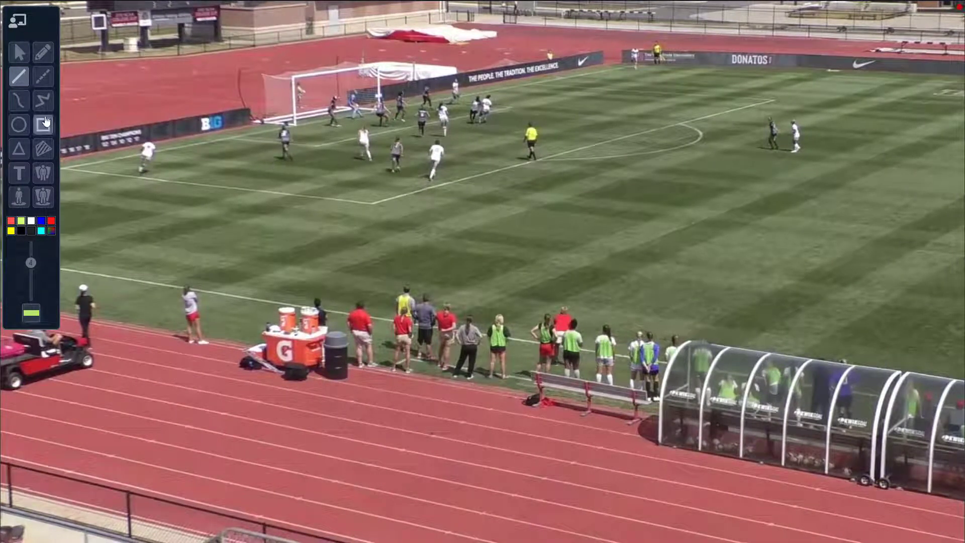
{"action": "left_click", "coordinate": [31, 221]}
{"action": "left_click_drag", "start_coordinate": [304, 157], "coordinate": [354, 159]}
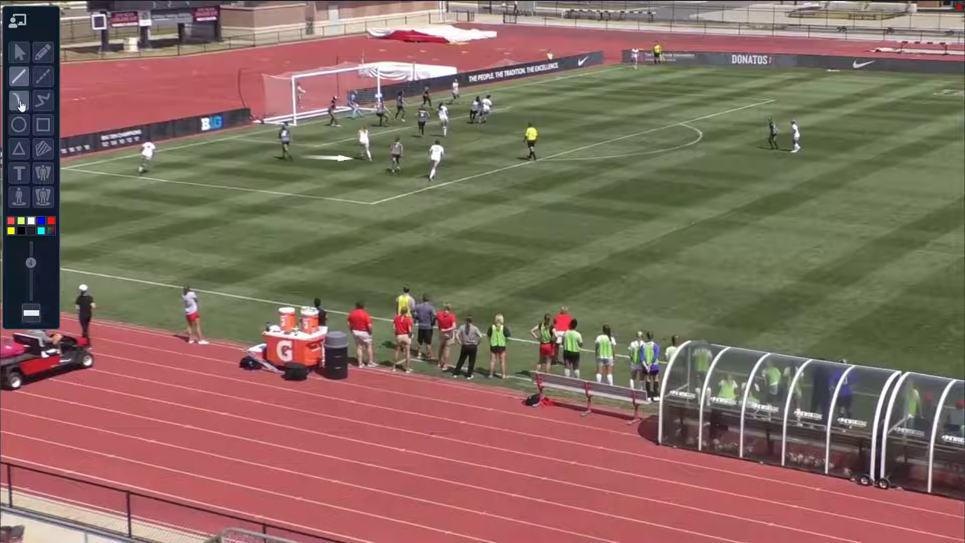
{"action": "left_click", "coordinate": [21, 221]}
{"action": "left_click_drag", "start_coordinate": [155, 169], "coordinate": [233, 141]}
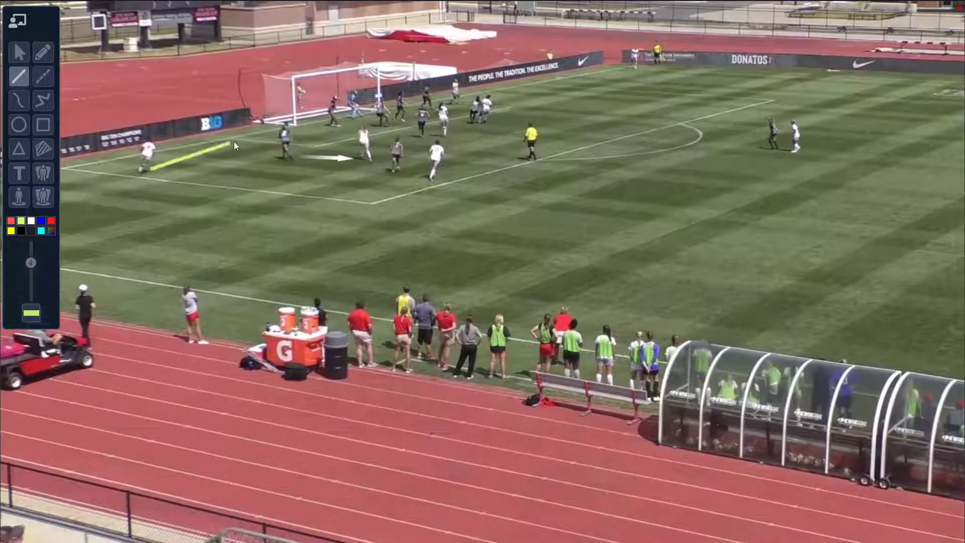
Step: Add a white arrow from the defender to the wide attacker and a yellow-green central run arrow, and resume the clip with all drawings cleared
{"action": "left_click", "coordinate": [30, 224]}
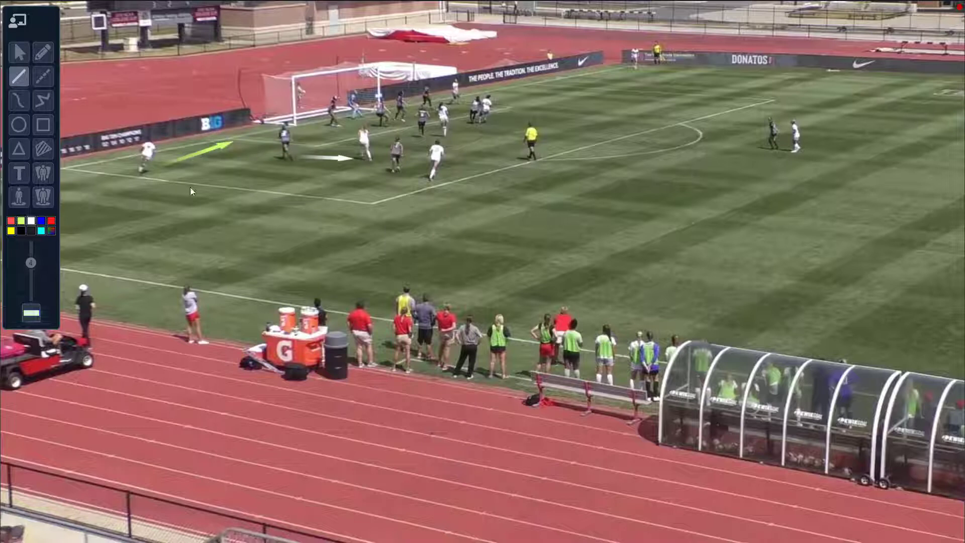
{"action": "left_click_drag", "start_coordinate": [256, 159], "coordinate": [170, 173]}
{"action": "left_click", "coordinate": [21, 220]}
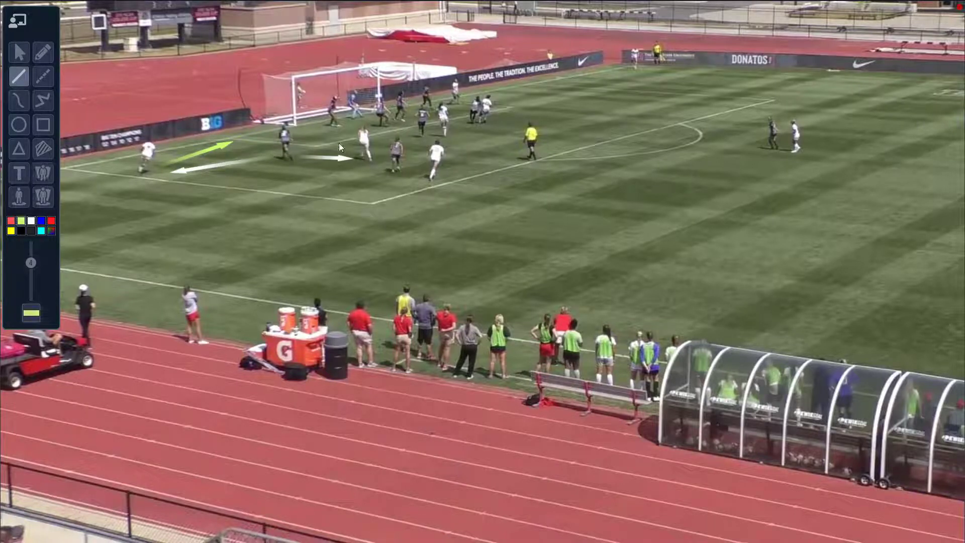
{"action": "left_click_drag", "start_coordinate": [357, 153], "coordinate": [316, 130]}
{"action": "key", "text": "Delete"}
{"action": "key", "text": "space"}
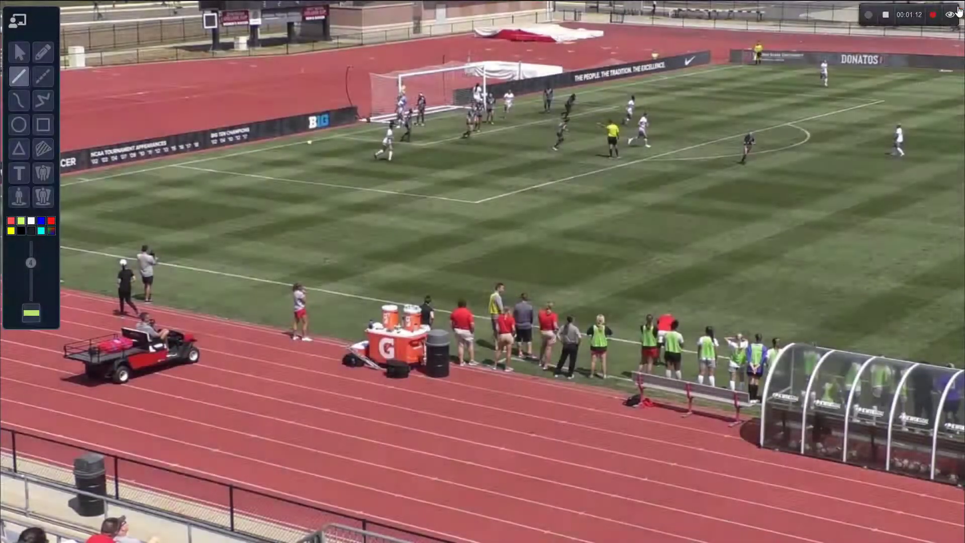
Step: Stop the session recording and play it back in the recorder preview
{"action": "left_click", "coordinate": [887, 17]}
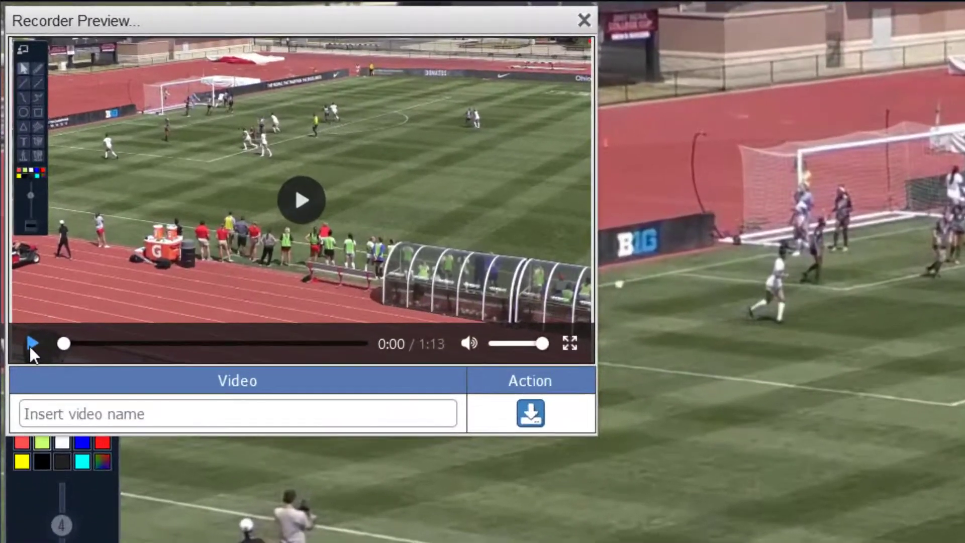
{"action": "left_click", "coordinate": [30, 345]}
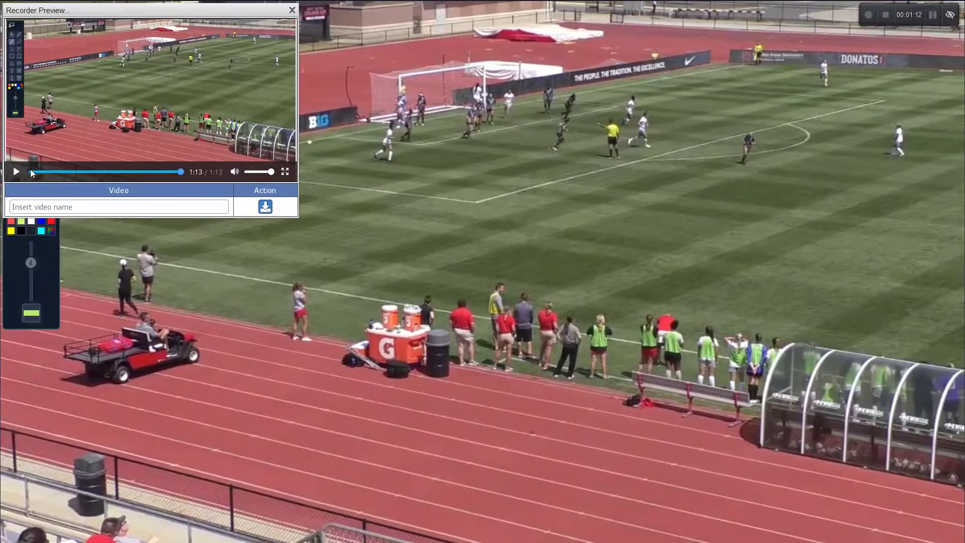
Step: Name the recording "video tutorial 3", download it as a saved file, and close the recorder preview
{"action": "left_click", "coordinate": [51, 207]}
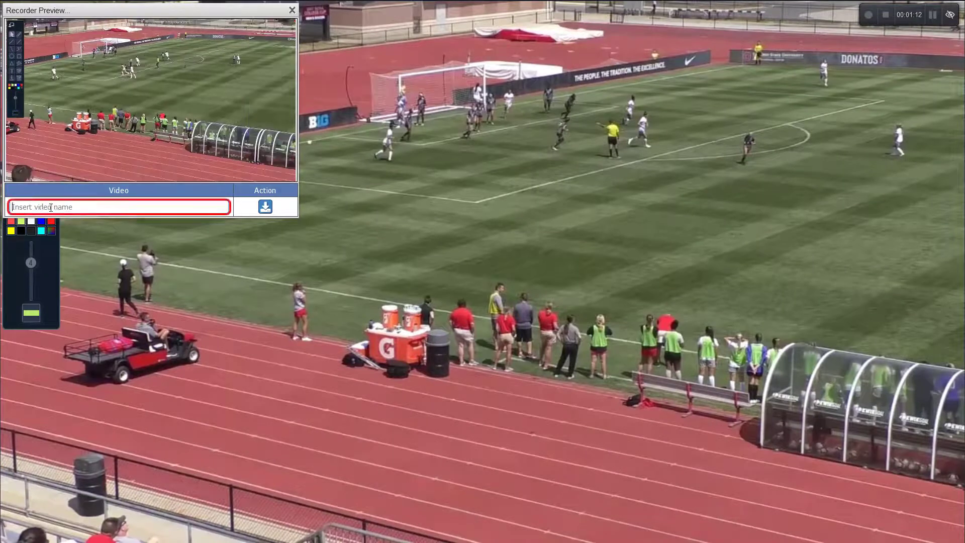
{"action": "type", "text": "video tu"}
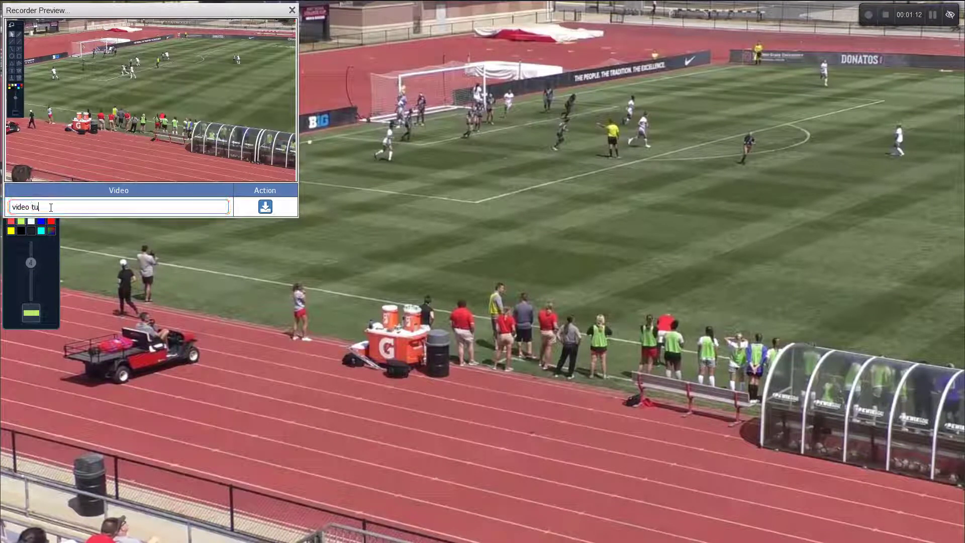
{"action": "type", "text": "torial 3"}
{"action": "left_click", "coordinate": [266, 207]}
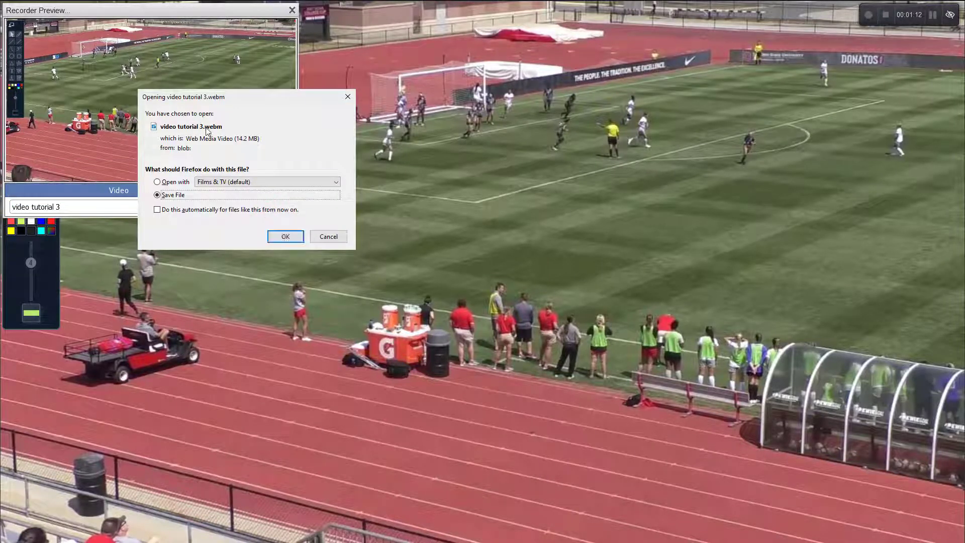
{"action": "left_click", "coordinate": [285, 237]}
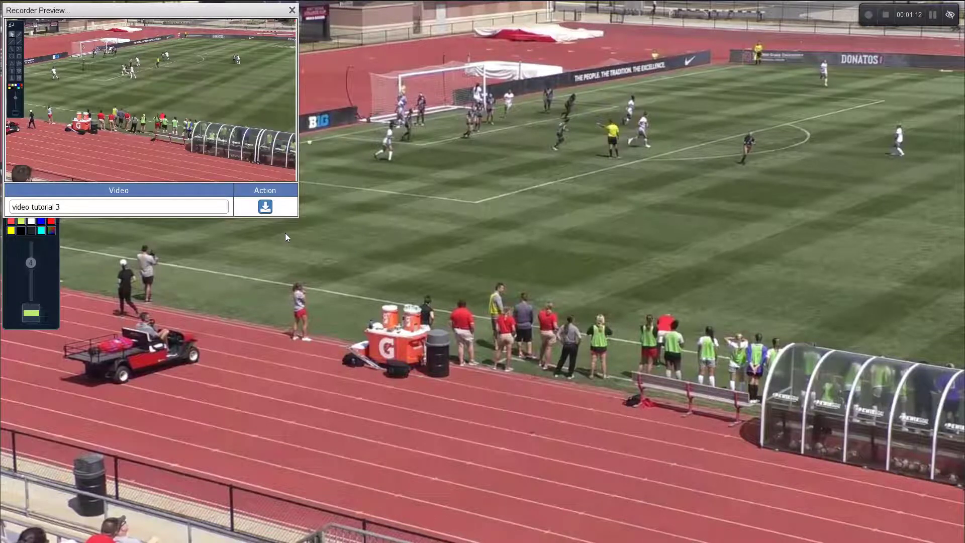
{"action": "left_click", "coordinate": [292, 10]}
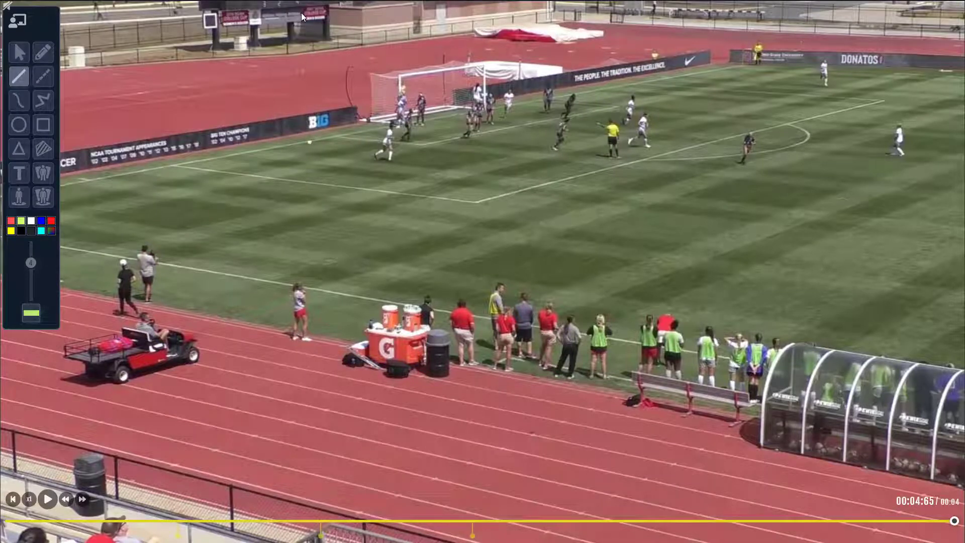
Step: Leave fullscreen mode and close the Video Analyzer page to return to the KwikTactiX portal
{"action": "key", "text": "F11"}
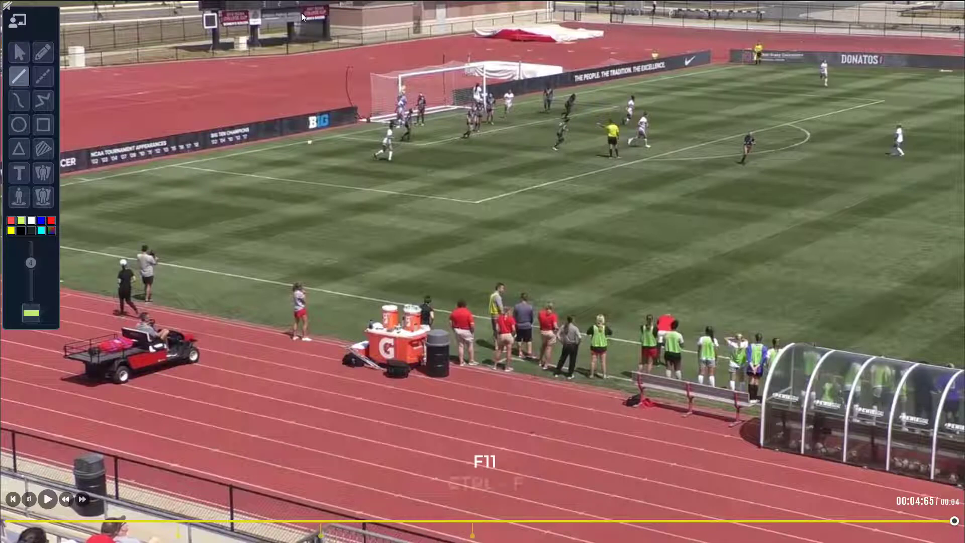
{"action": "key", "text": "ctrl+f"}
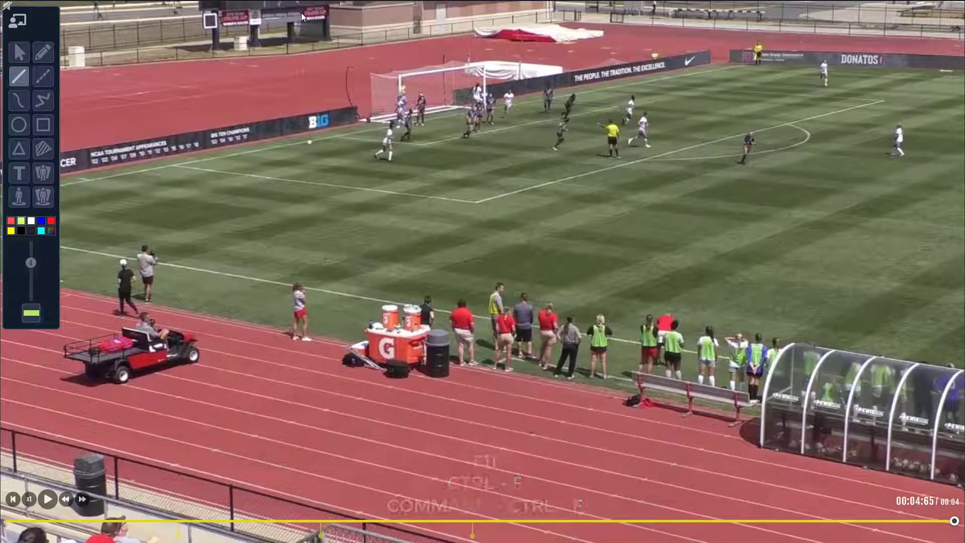
{"action": "key", "text": "F11"}
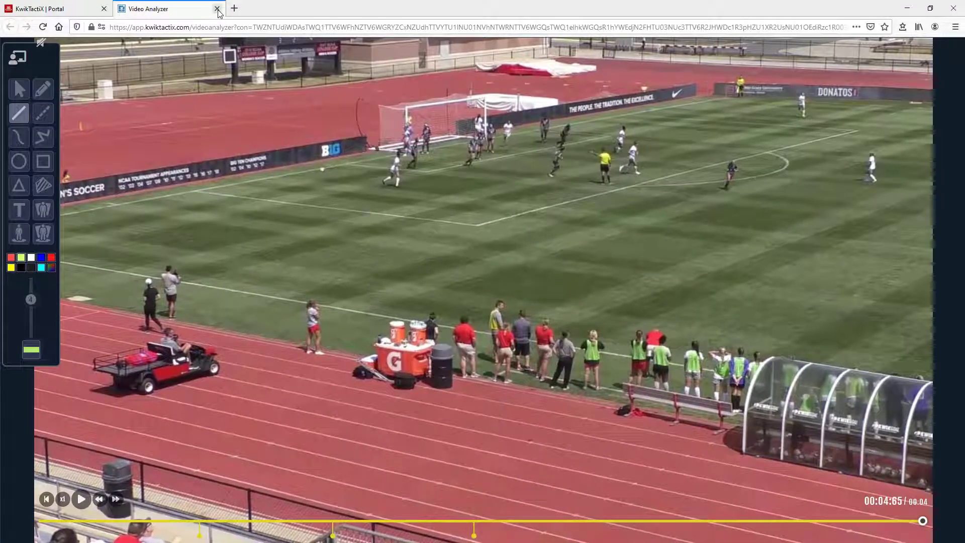
{"action": "left_click", "coordinate": [217, 8]}
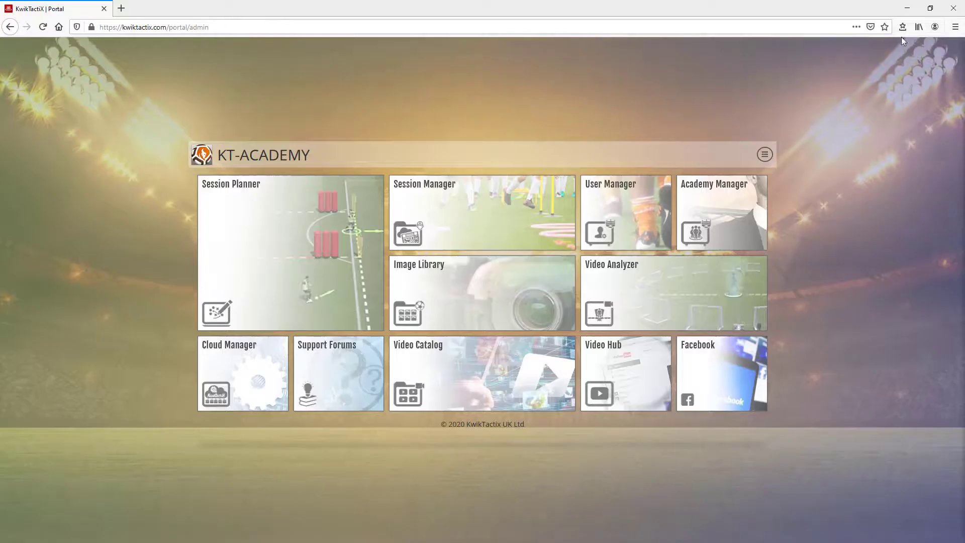
Step: Play the video tutorial 3 recording from the Downloads folder, and close the player and folder after reviewing it
{"action": "left_click", "coordinate": [920, 28]}
{"action": "left_click", "coordinate": [788, 82]}
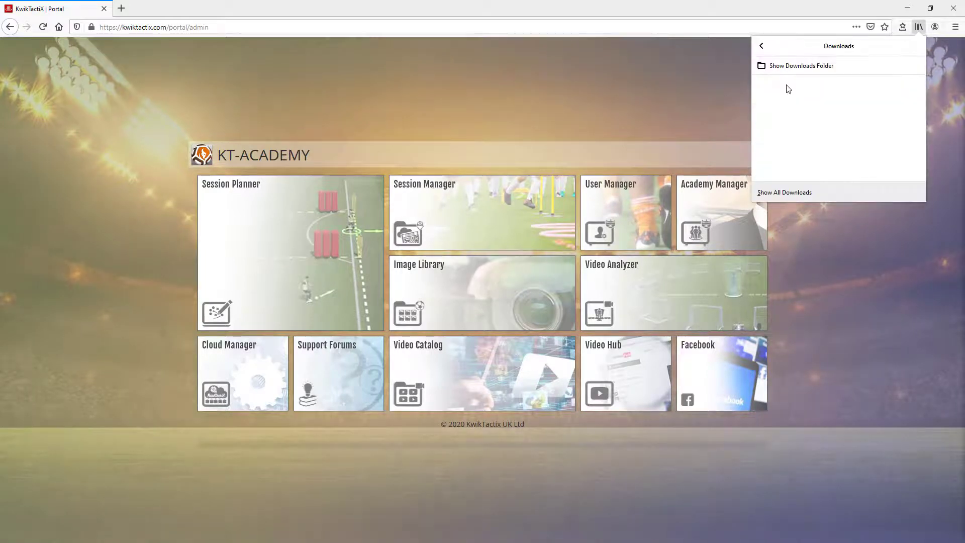
{"action": "left_click", "coordinate": [791, 66]}
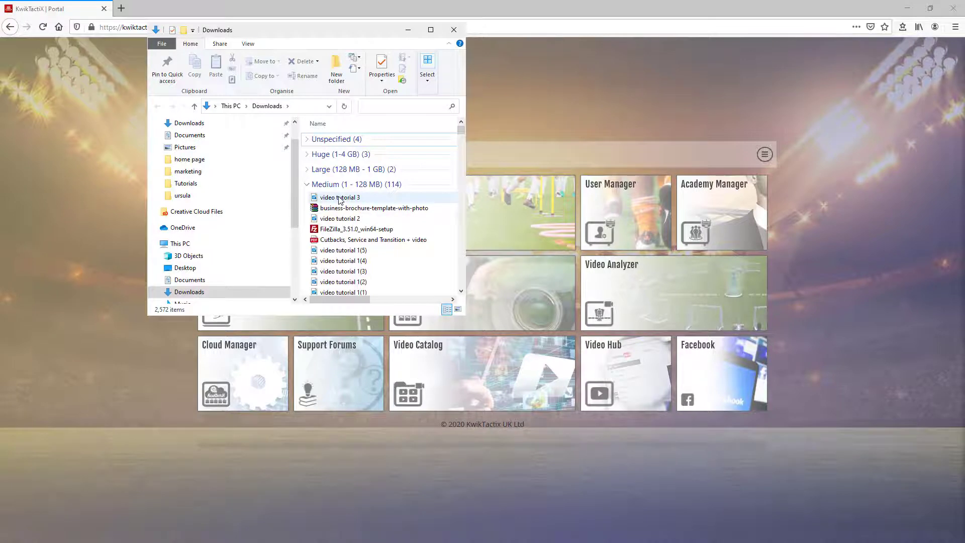
{"action": "double_click", "coordinate": [339, 198]}
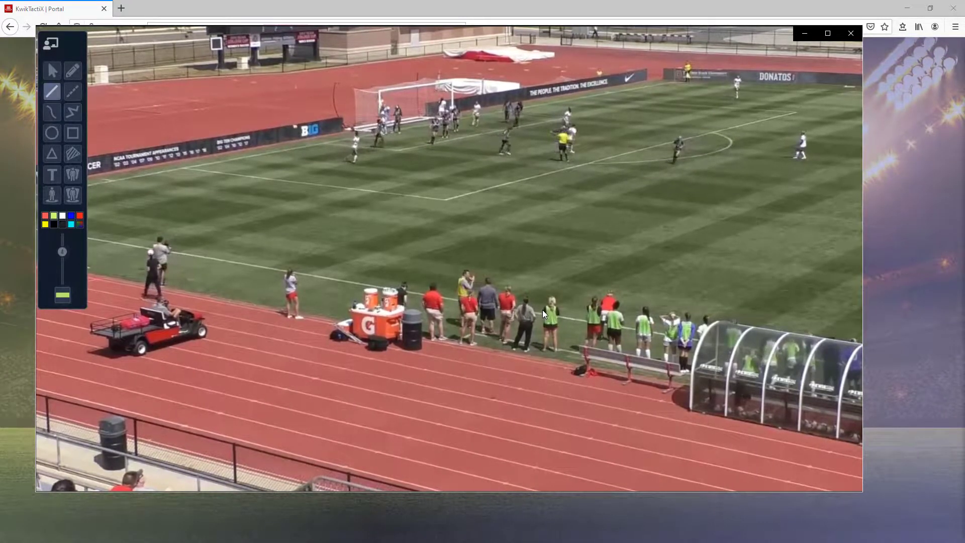
{"action": "mouse_move", "coordinate": [543, 306]}
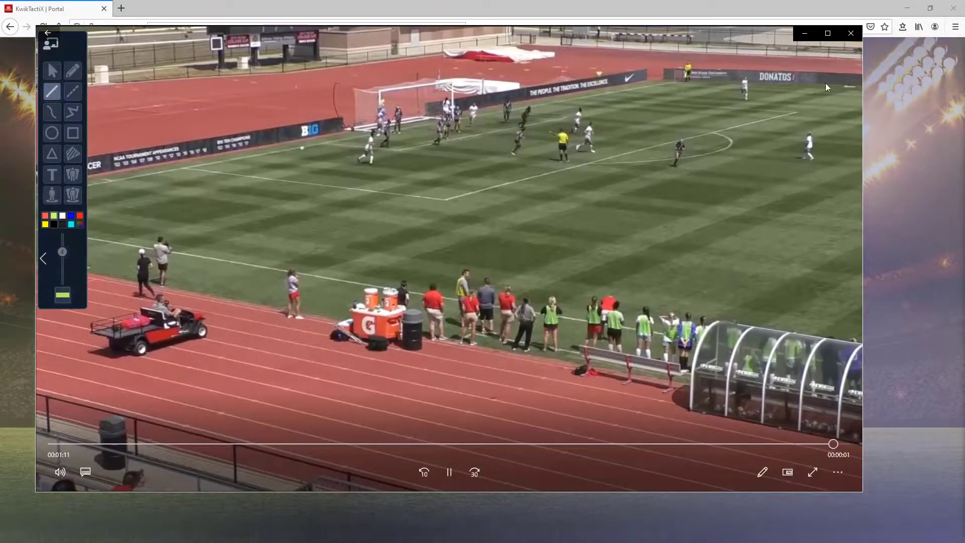
{"action": "left_click", "coordinate": [850, 33]}
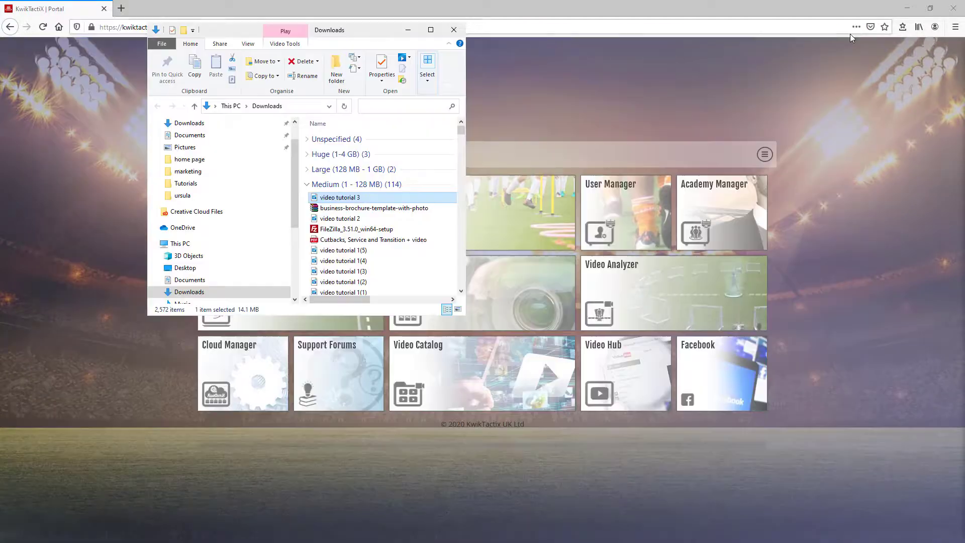
{"action": "left_click", "coordinate": [458, 32]}
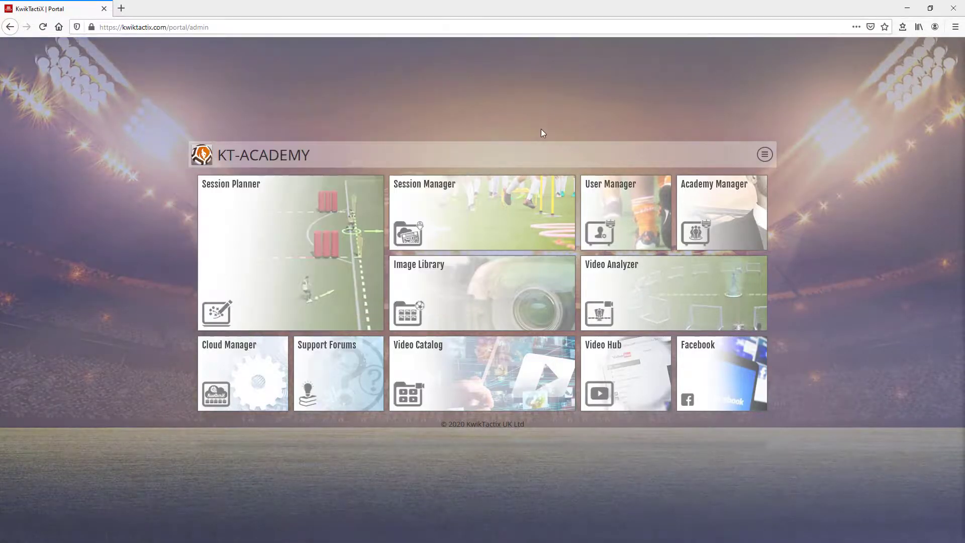